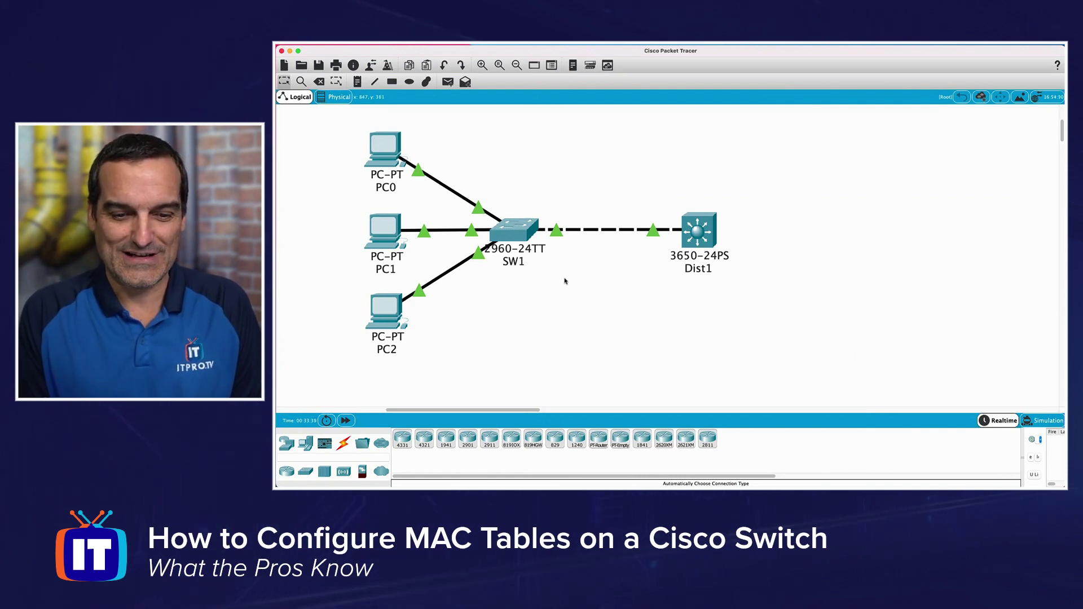
Open PC1's Command Prompt in a widened PC1 window
{"action": "left_click", "coordinate": [385, 227]}
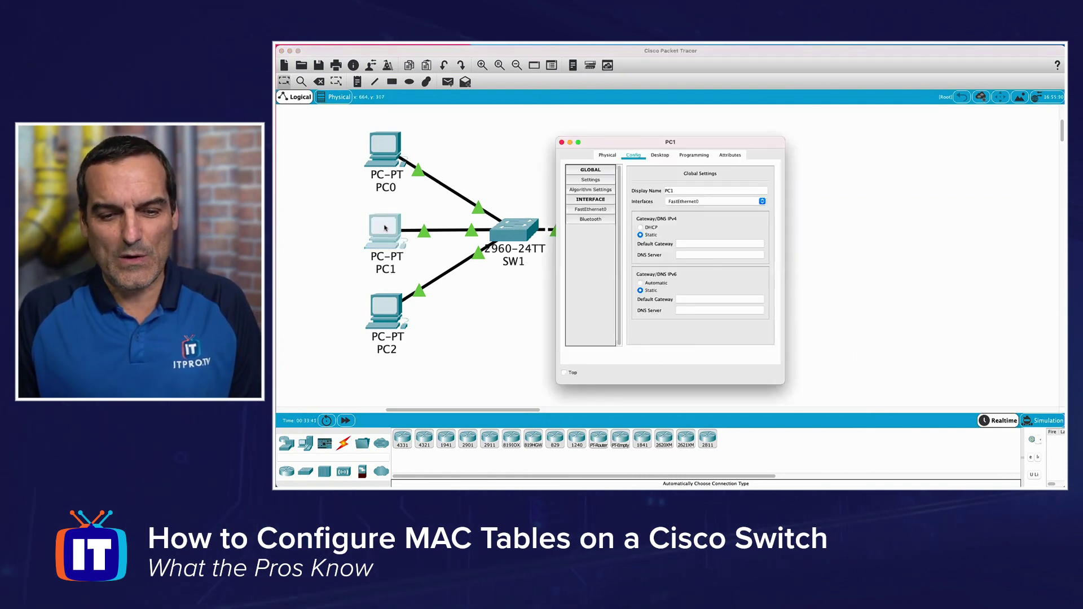
{"action": "left_click_drag", "start_coordinate": [785, 216], "coordinate": [982, 226]}
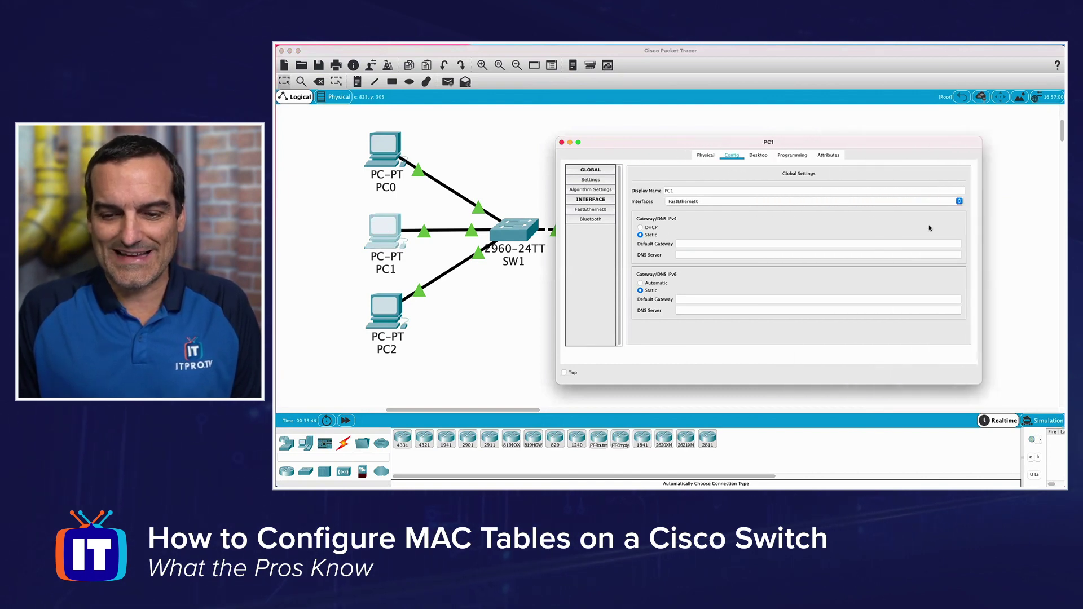
{"action": "left_click", "coordinate": [758, 155]}
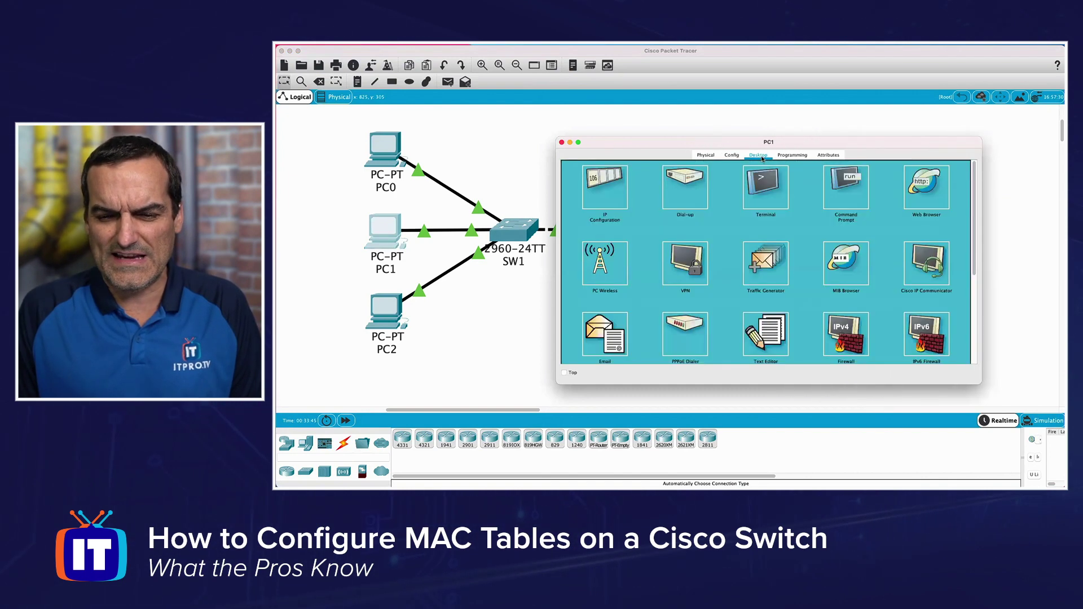
{"action": "left_click", "coordinate": [843, 186]}
Ping 192.168.1.10 from PC1, receiving 4 replies with 0% loss
{"action": "left_click_drag", "start_coordinate": [662, 148], "coordinate": [612, 129]}
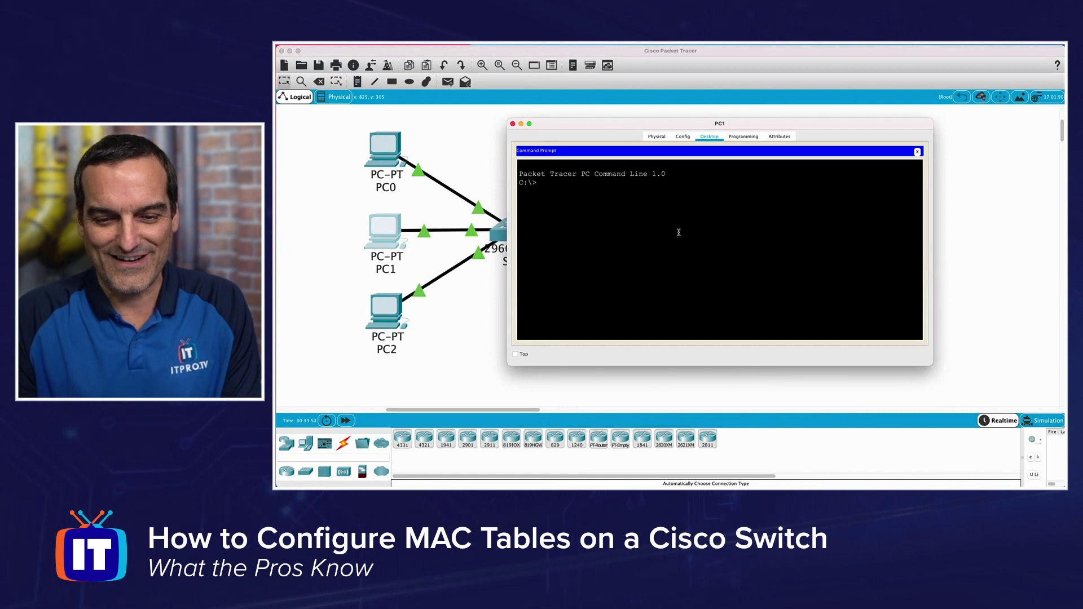
{"action": "type", "text": "ping "}
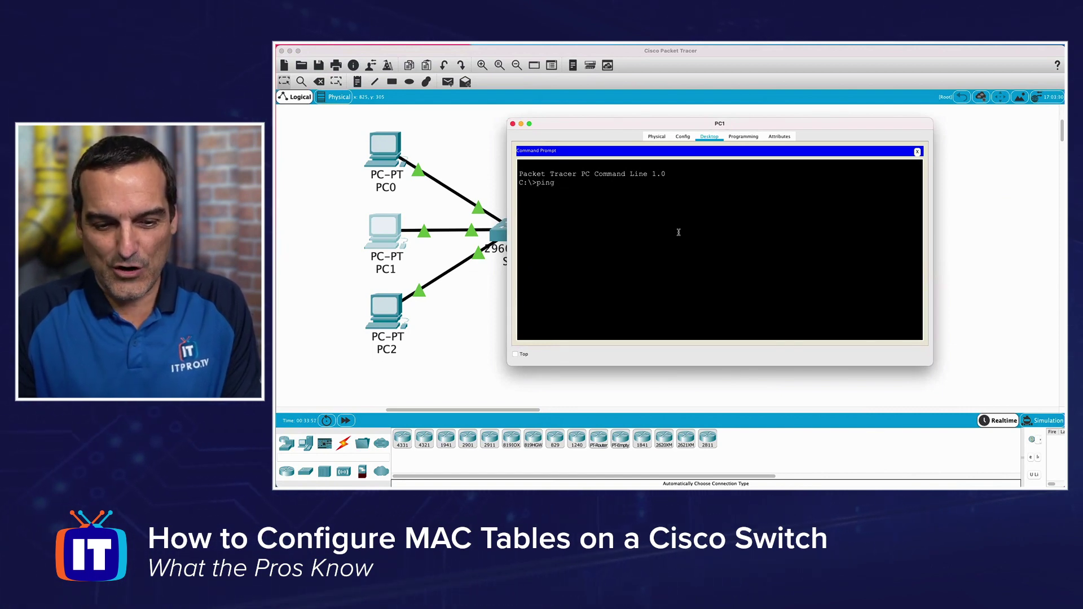
{"action": "type", "text": "192.168.1."}
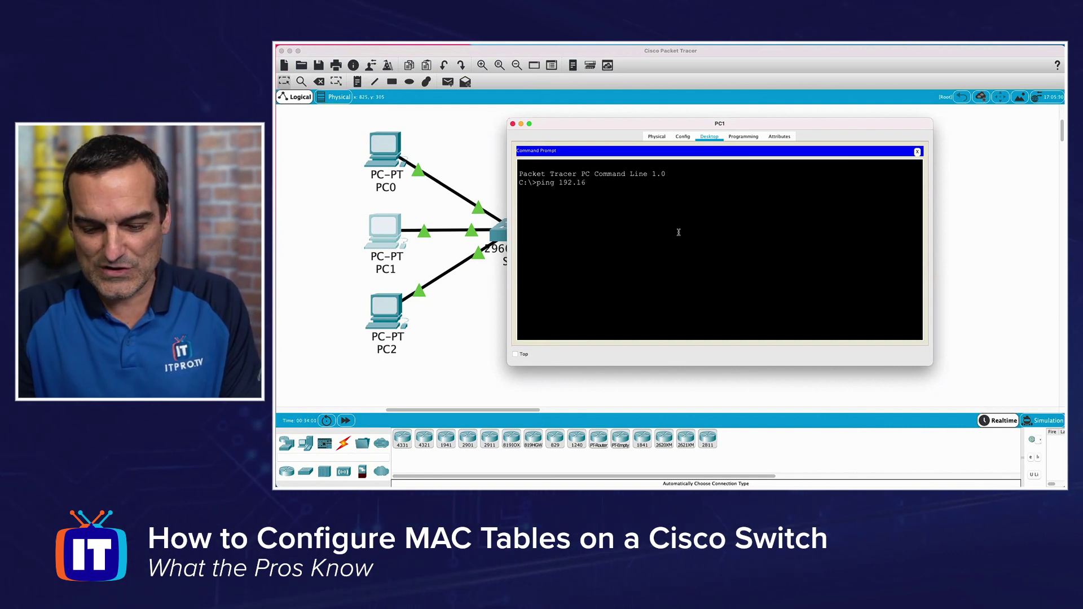
{"action": "type", "text": "10"}
{"action": "key", "text": "Return"}
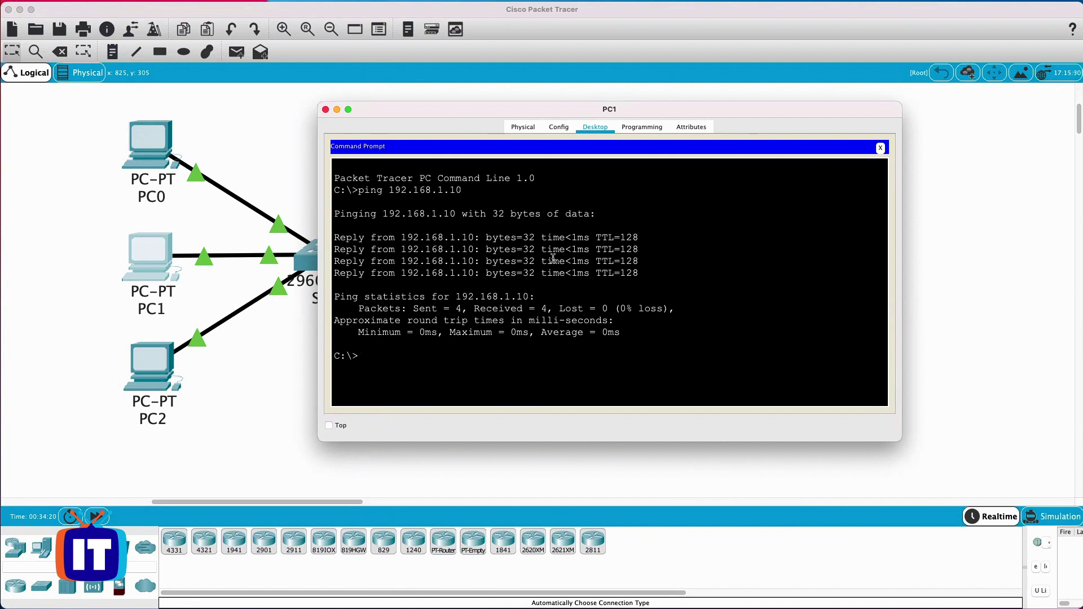
Close PC1 and run show mac-address-table on SW1, listing entries on Fa0/4, Fa0/1 and Fa0/2
{"action": "left_click", "coordinate": [326, 110]}
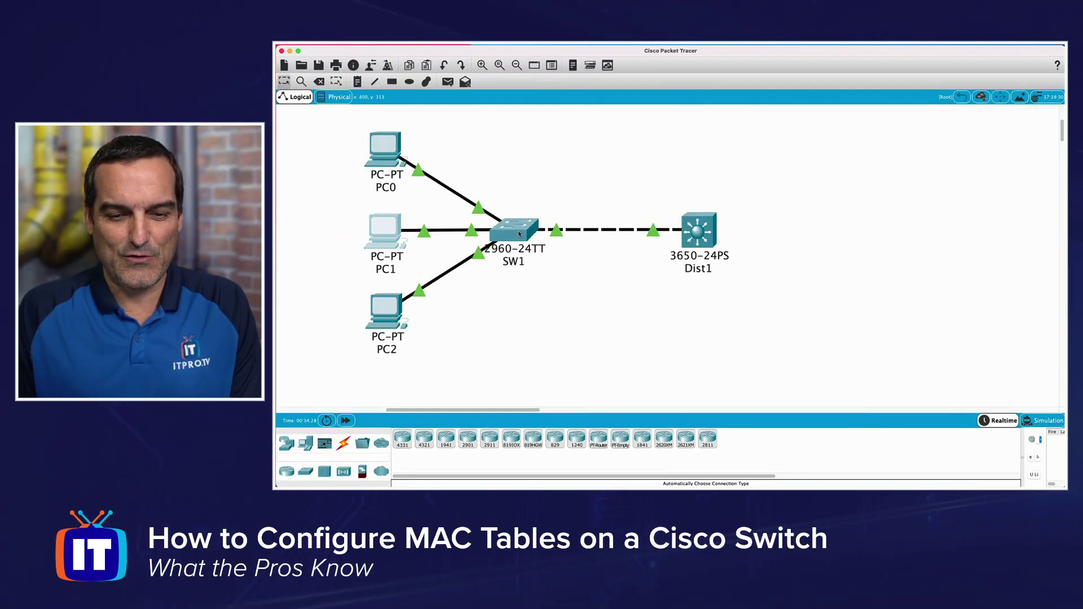
{"action": "left_click", "coordinate": [518, 233]}
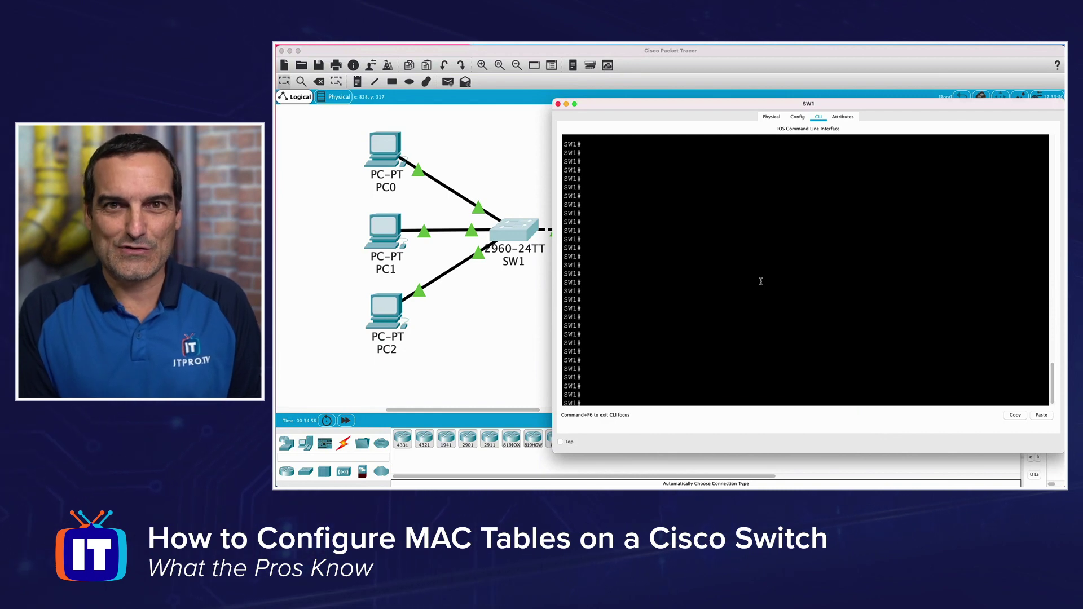
{"action": "type", "text": "sh"}
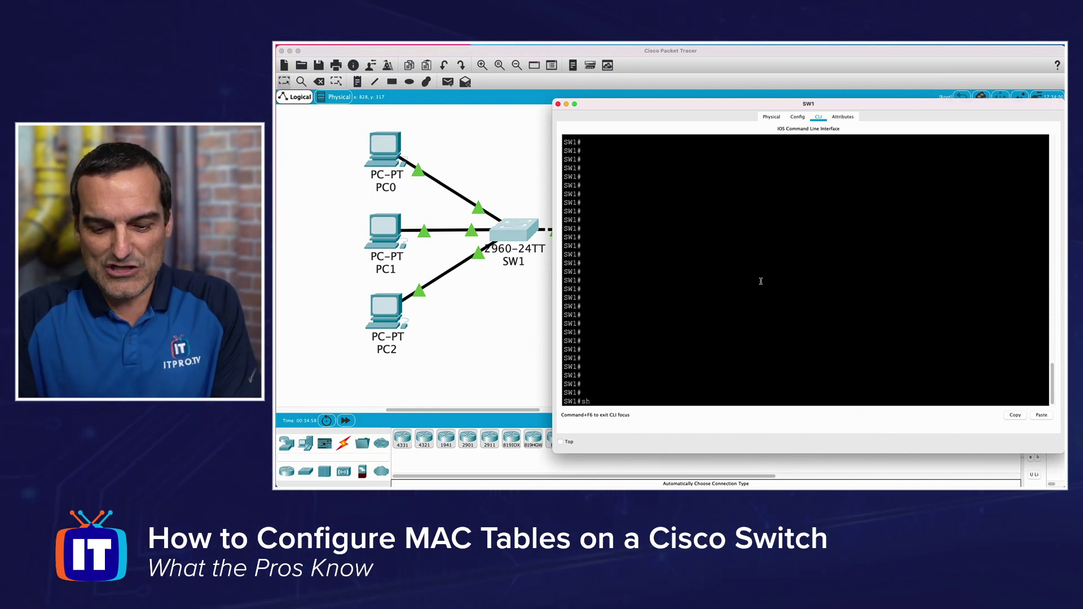
{"action": "type", "text": "ow mac-add"}
{"action": "key", "text": "Tab"}
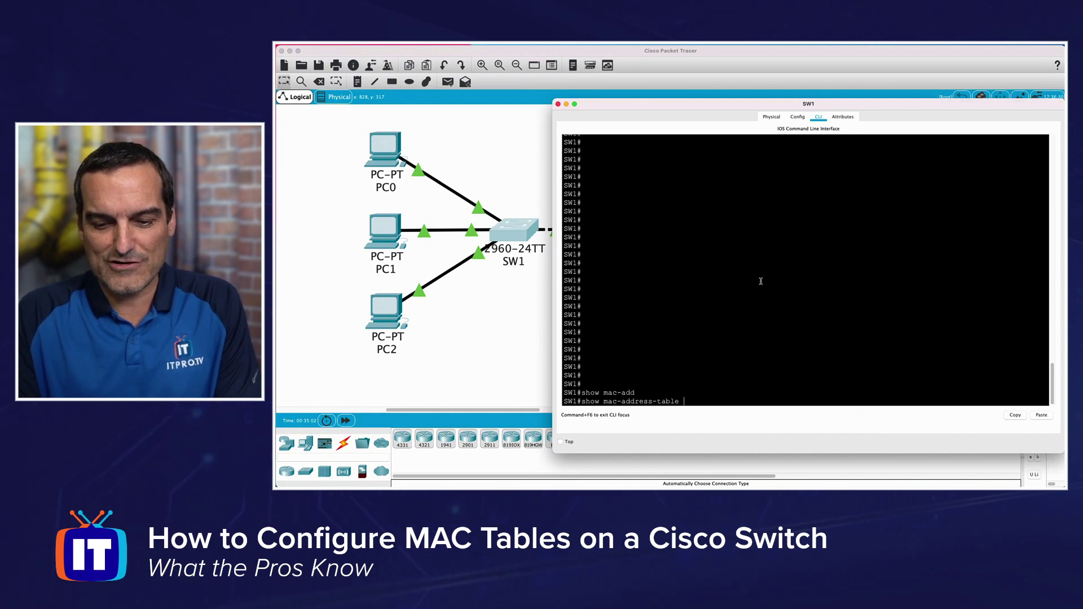
{"action": "key", "text": "Return"}
{"action": "key", "text": "Return"}
{"action": "key", "text": "Return"}
{"action": "key", "text": "Return"}
{"action": "key", "text": "Return"}
{"action": "key", "text": "Return"}
{"action": "key", "text": "Return"}
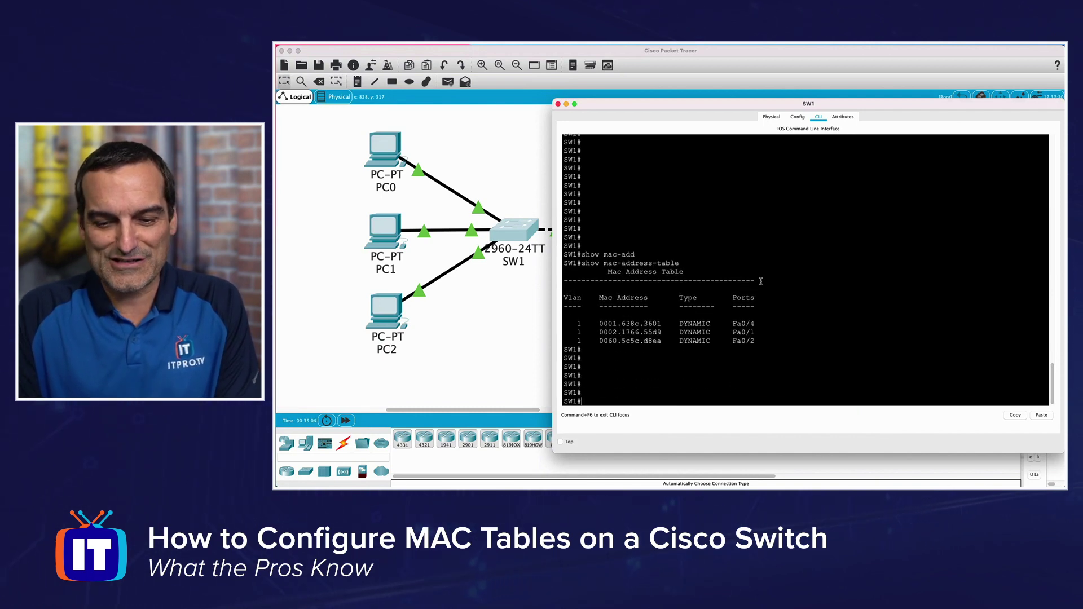
{"action": "key", "text": "Return"}
{"action": "key", "text": "Return"}
{"action": "key", "text": "Return"}
{"action": "key", "text": "Return"}
{"action": "key", "text": "Return"}
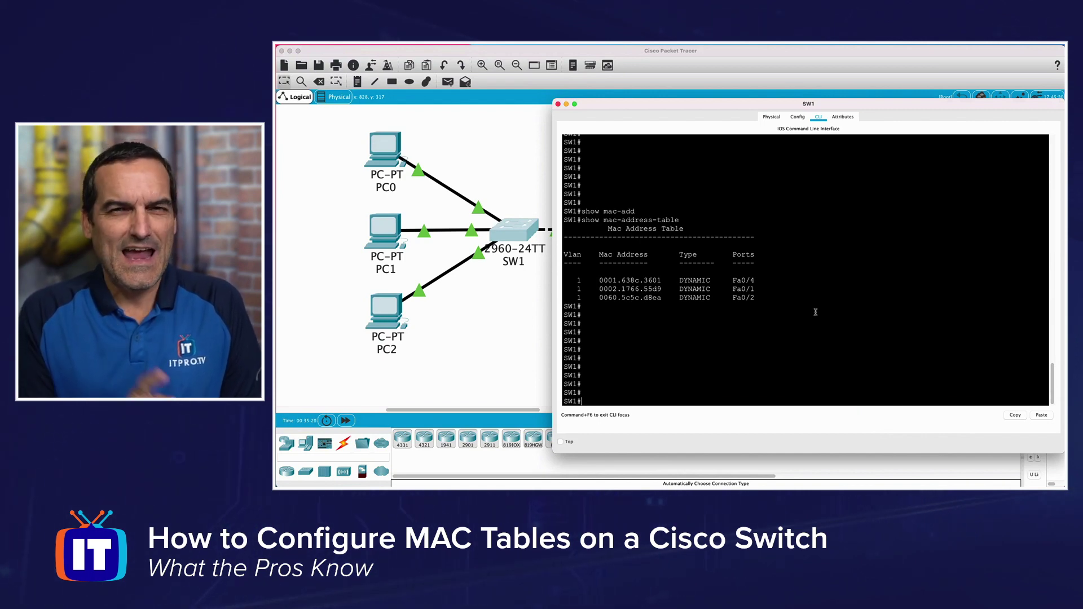
Highlight the Fa0/1 and Fa0/2 rows in SW1's MAC table, then open PC2's Desktop applications
{"action": "left_click_drag", "start_coordinate": [757, 289], "coordinate": [574, 290]}
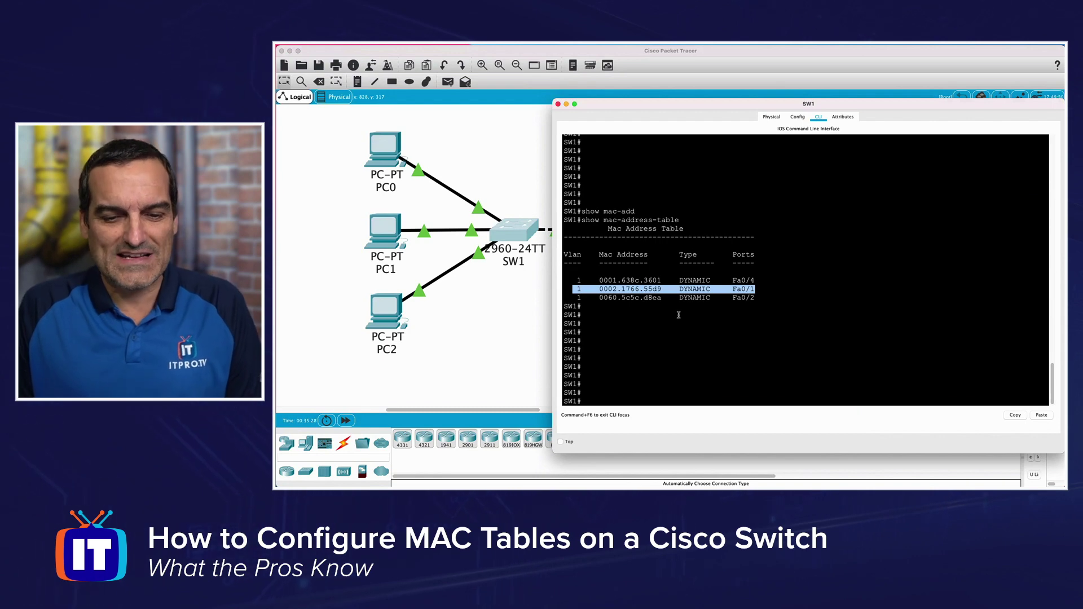
{"action": "left_click_drag", "start_coordinate": [761, 297], "coordinate": [565, 297]}
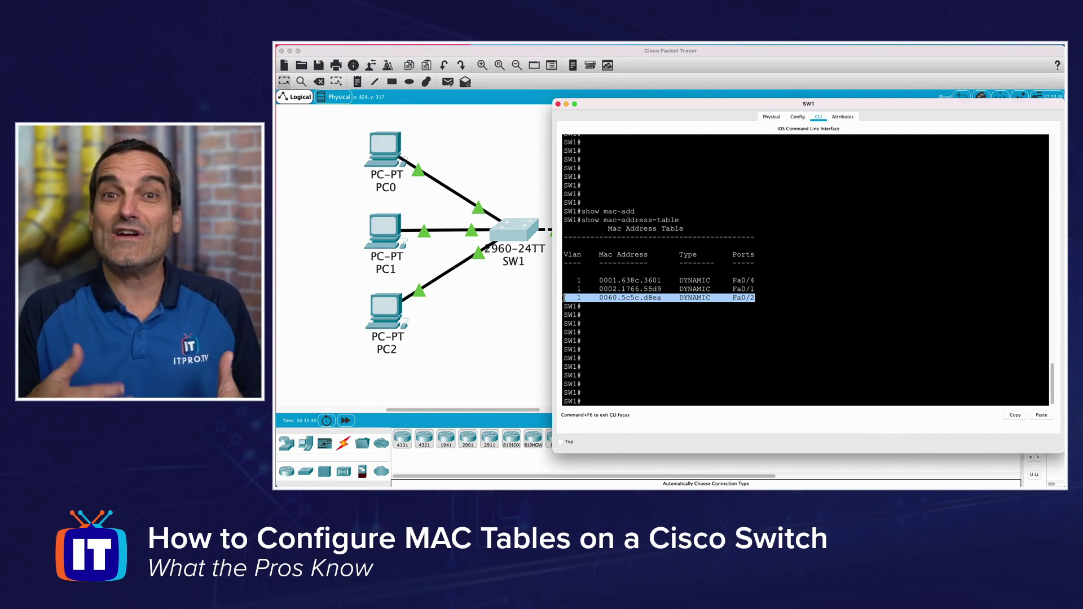
{"action": "left_click", "coordinate": [386, 312]}
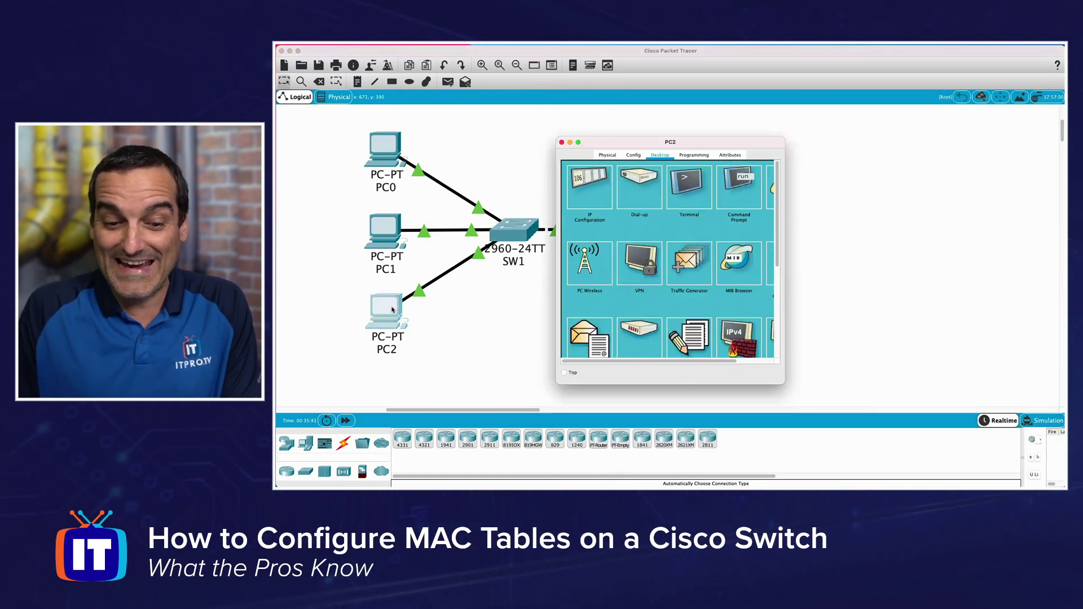
Ping 192.168.1.10 from PC2's Command Prompt with 4 replies, then close PC2's window
{"action": "left_click", "coordinate": [736, 184]}
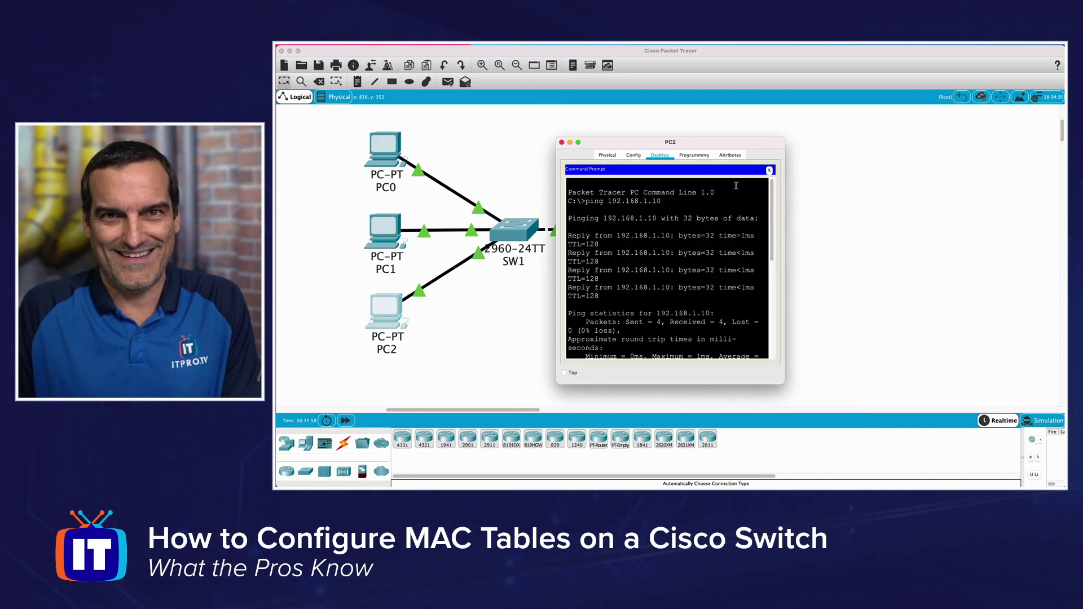
{"action": "left_click_drag", "start_coordinate": [785, 228], "coordinate": [918, 226]}
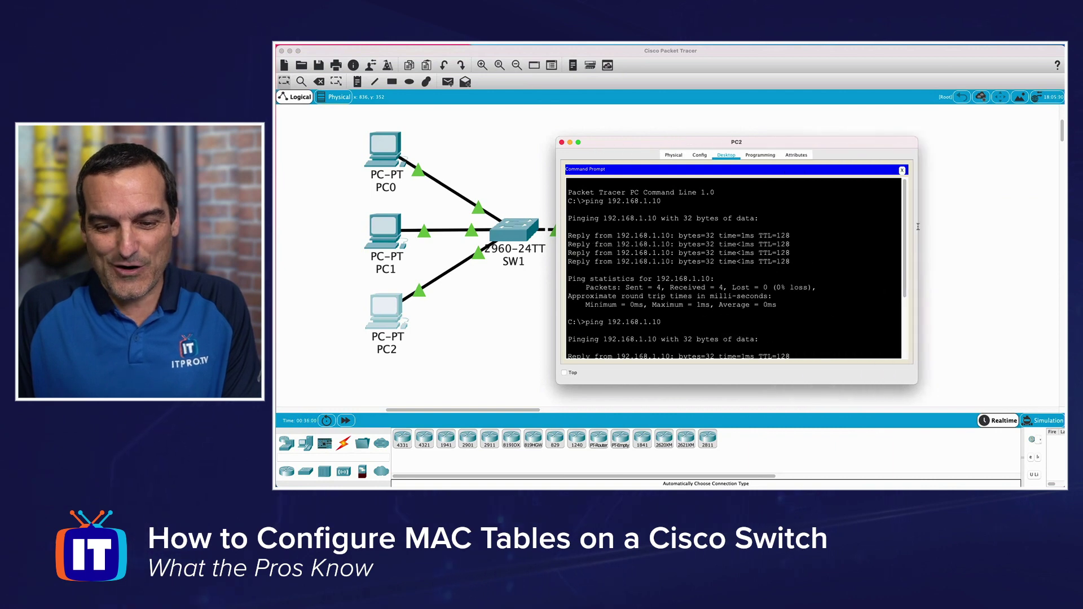
{"action": "key", "text": "Return"}
{"action": "key", "text": "Return"}
{"action": "key", "text": "Return"}
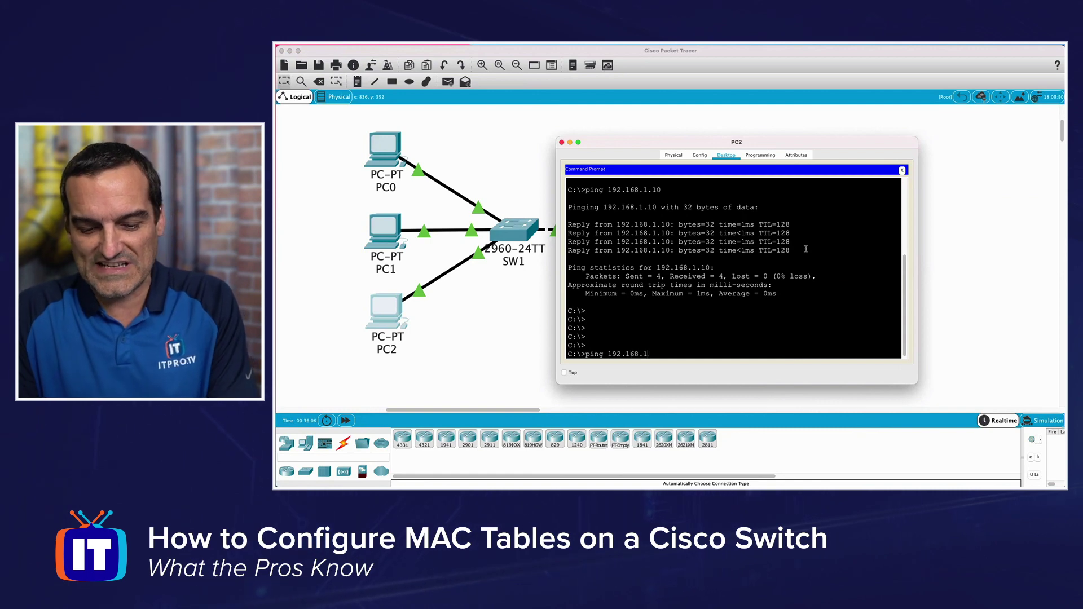
{"action": "key", "text": "Return"}
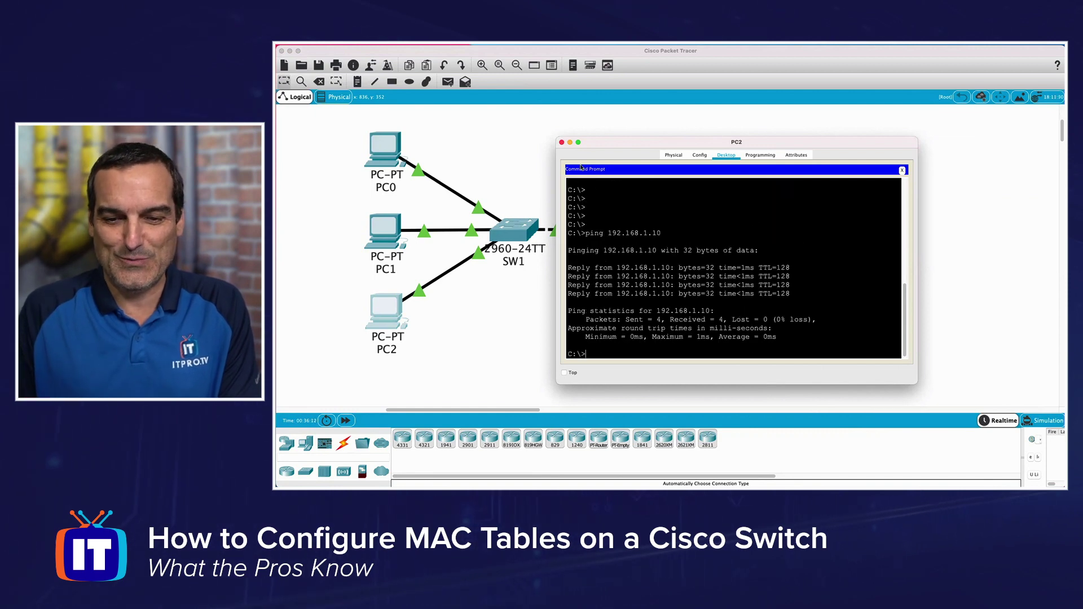
{"action": "left_click", "coordinate": [562, 143]}
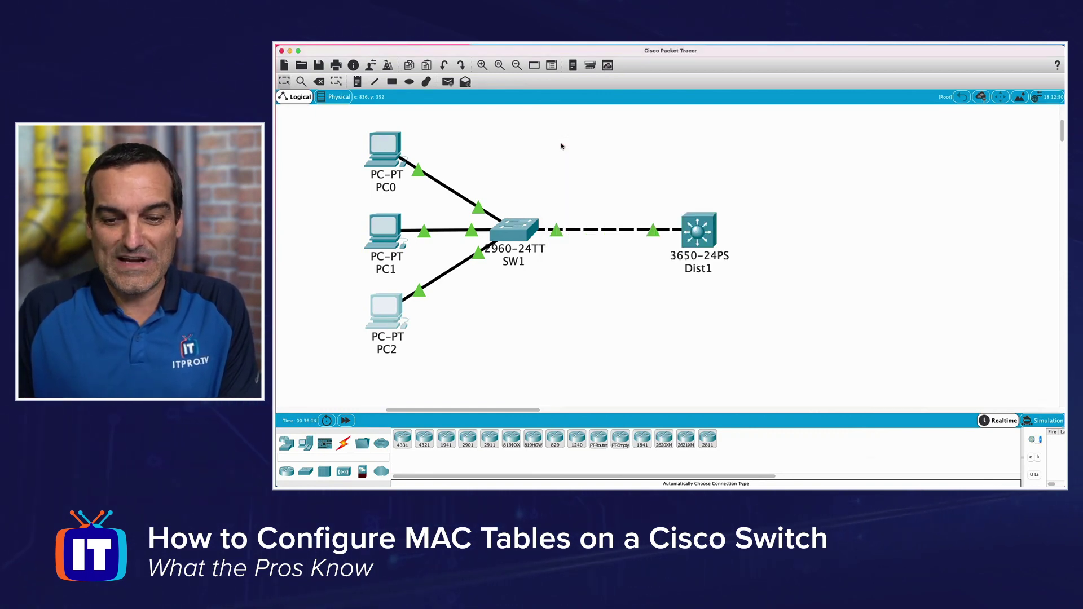
Reopen SW1's console and rerun show mac-address-table using the recalled command
{"action": "left_click", "coordinate": [525, 228]}
{"action": "key", "text": "Up"}
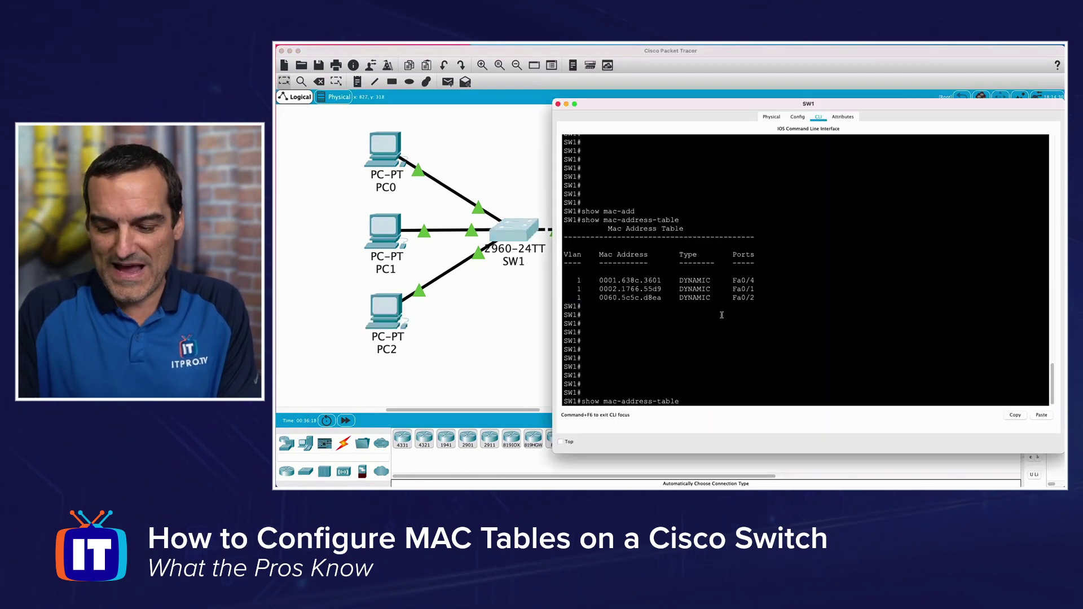
{"action": "key", "text": "Return"}
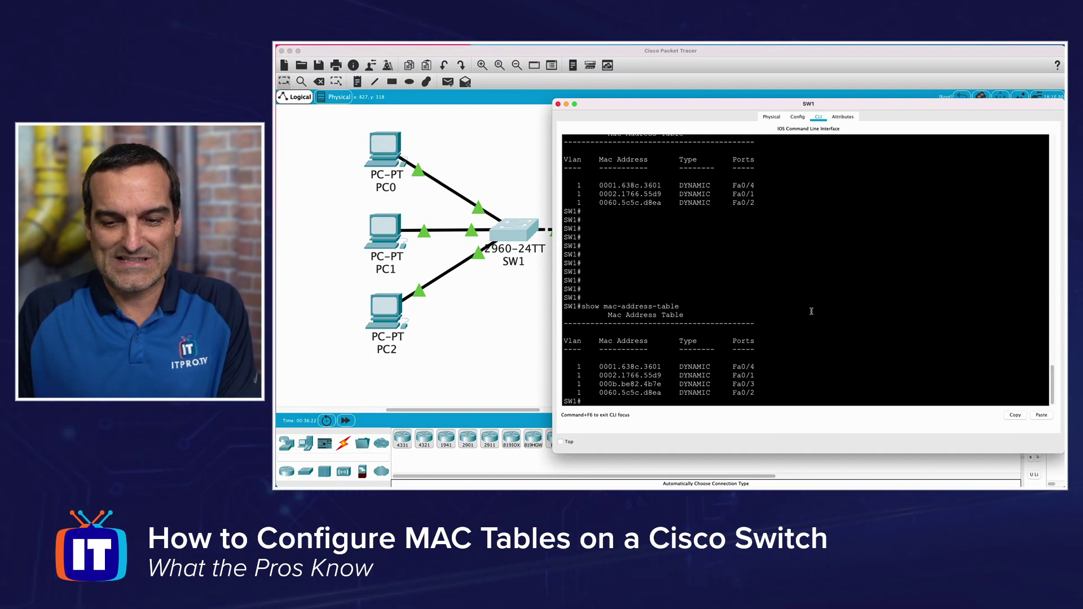
Highlight the new table, including 000b.be82.4b7e on Fa0/3 and 0001.638c.3601 on Fa0/4
{"action": "left_click_drag", "start_coordinate": [758, 203], "coordinate": [564, 176]}
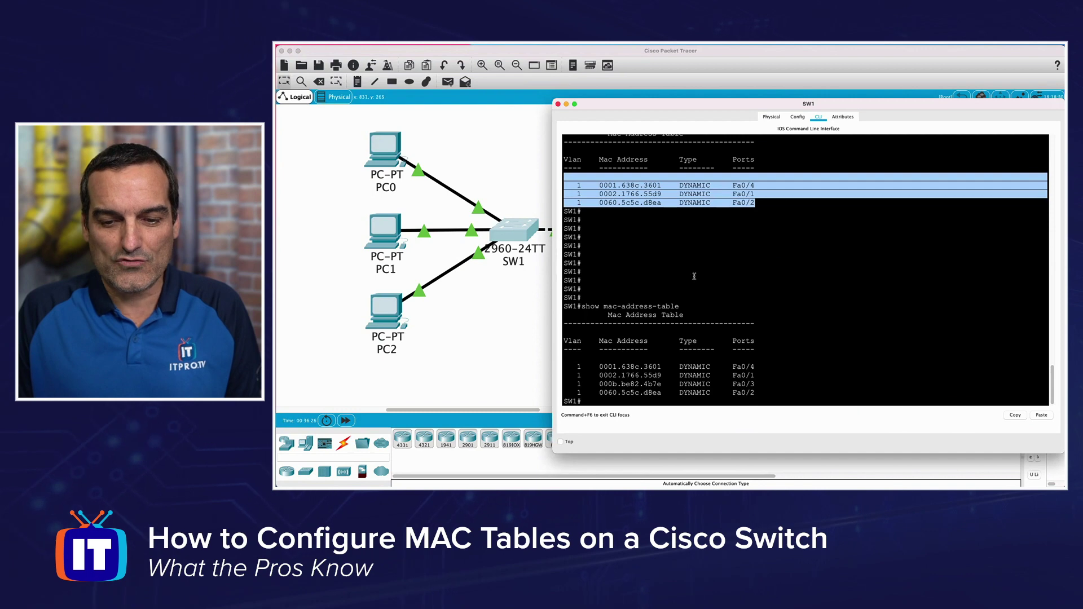
{"action": "left_click_drag", "start_coordinate": [757, 393], "coordinate": [533, 310]}
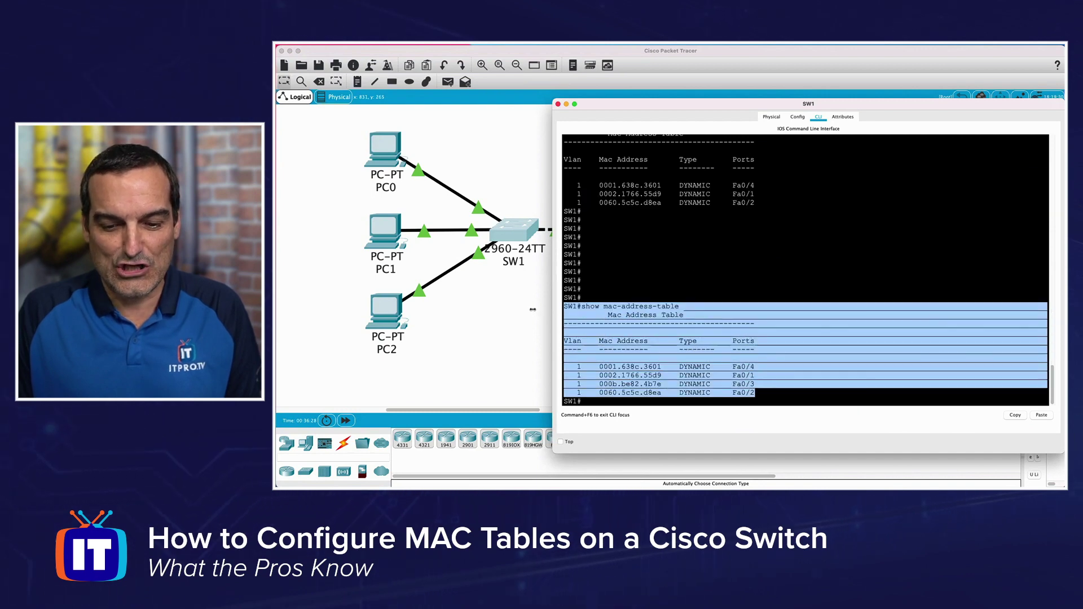
{"action": "left_click", "coordinate": [760, 288]}
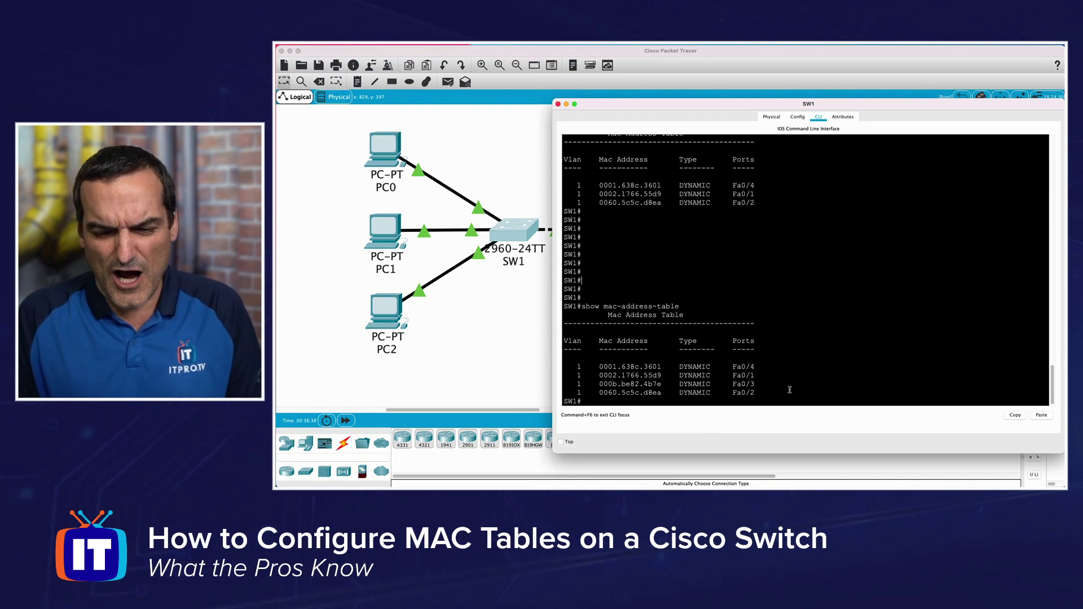
{"action": "left_click_drag", "start_coordinate": [749, 385], "coordinate": [572, 384]}
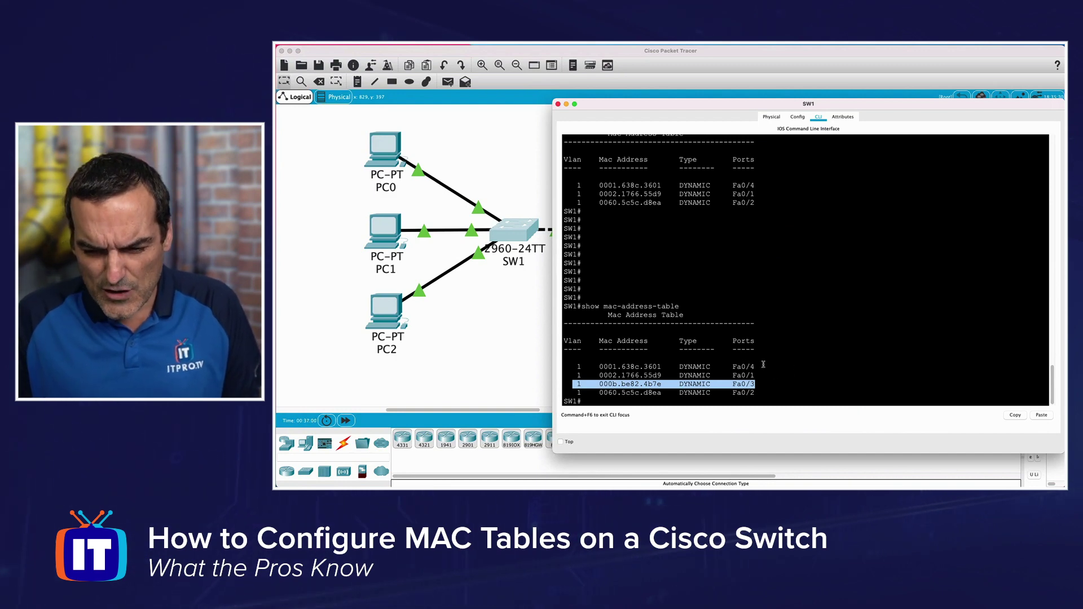
{"action": "left_click_drag", "start_coordinate": [762, 366], "coordinate": [563, 367]}
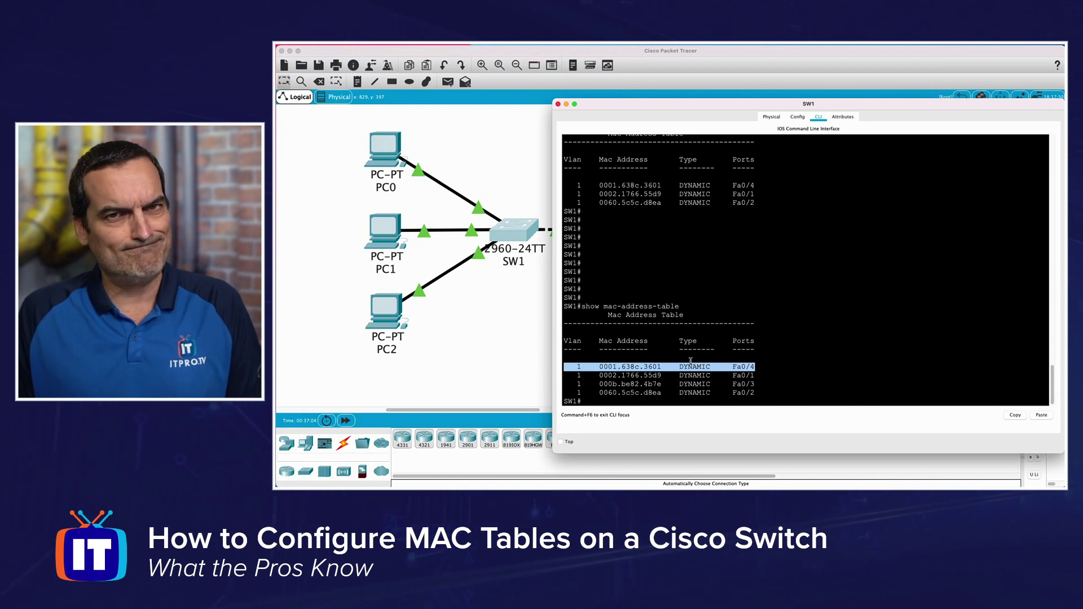
Minimize SW1's console window to reveal the whole topology
{"action": "left_click", "coordinate": [568, 105]}
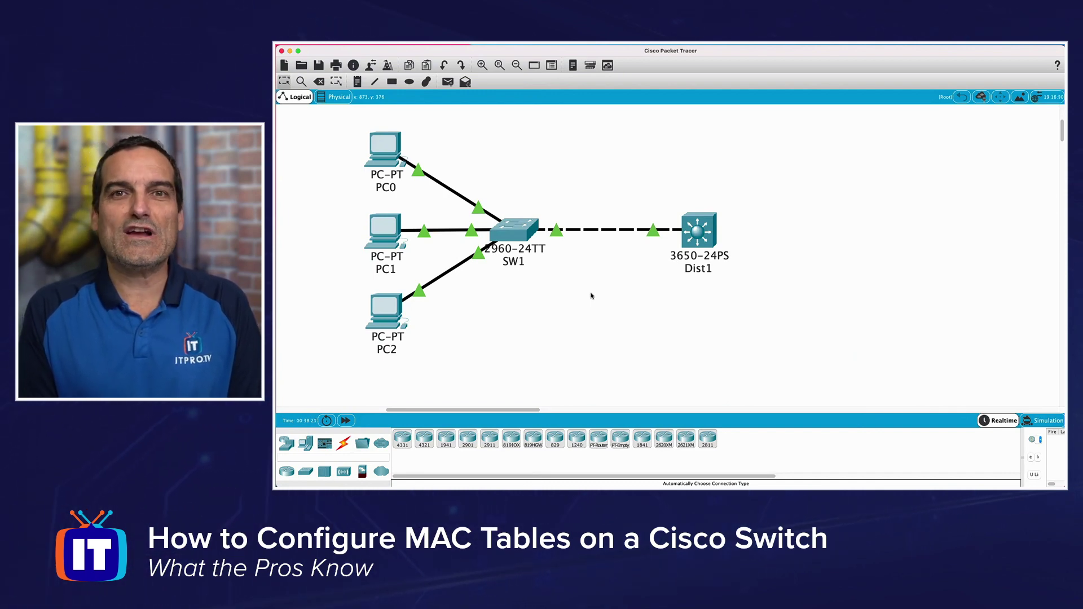
Reopen SW1's console and rerun show mac-address-table, showing the same four dynamic entries
{"action": "left_click", "coordinate": [515, 232]}
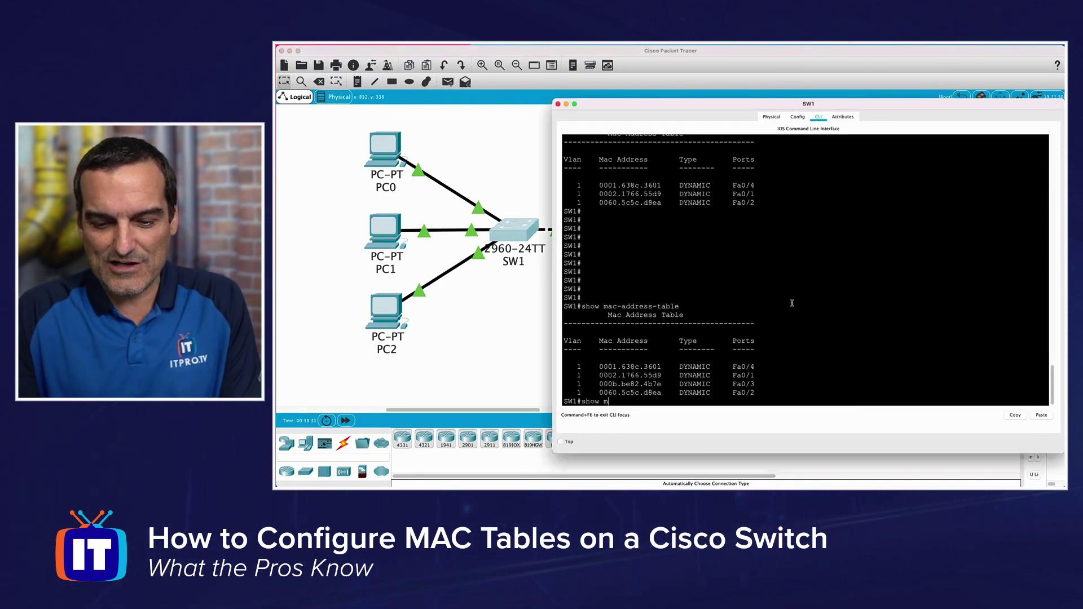
{"action": "type", "text": "r"}
{"action": "key", "text": "Tab"}
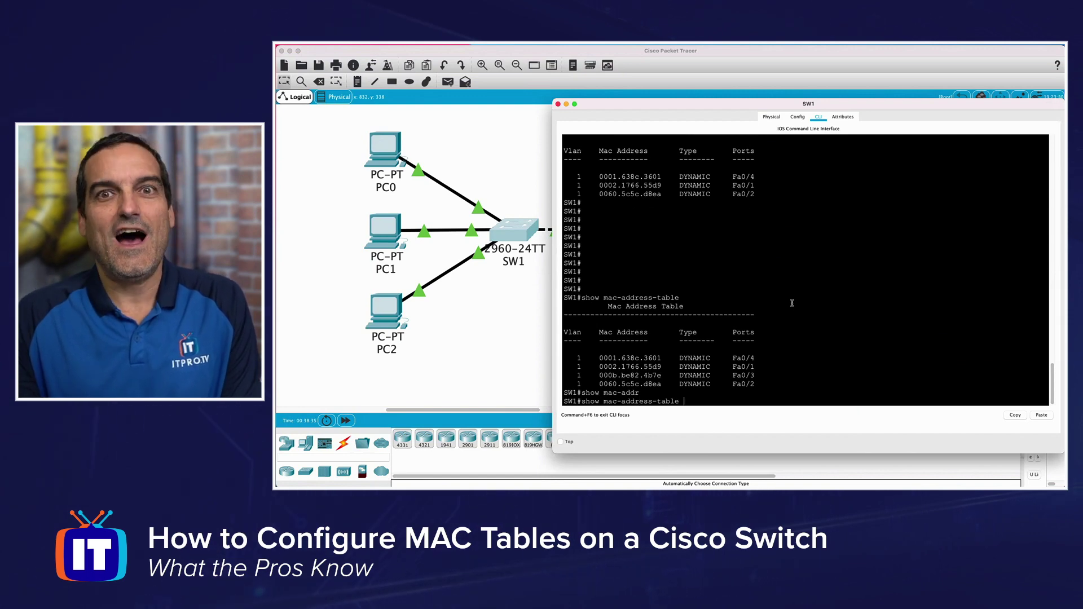
{"action": "key", "text": "Return"}
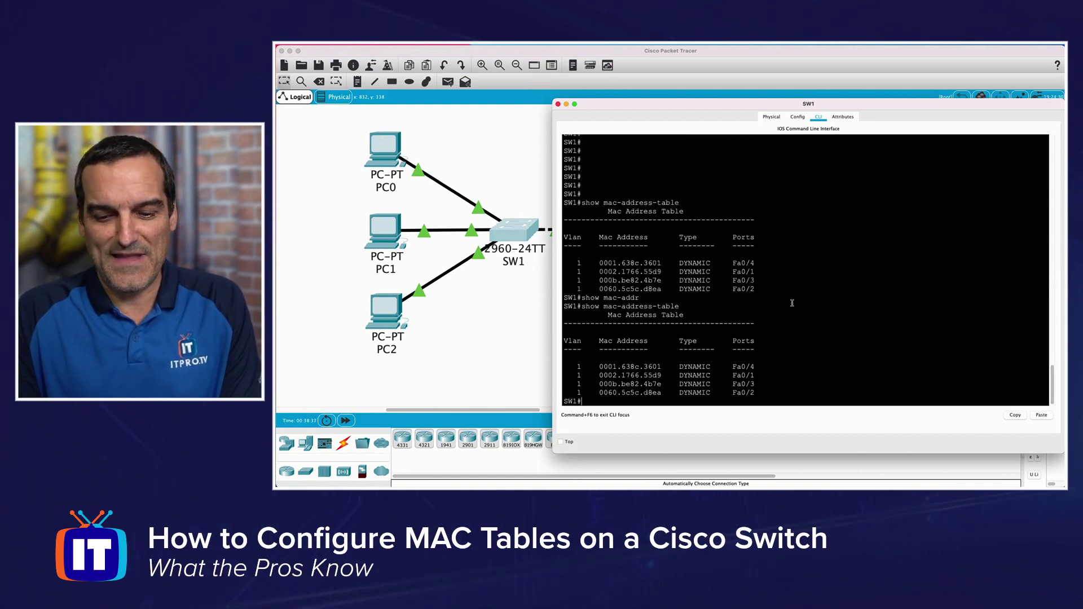
Minimize SW1, list Dist1's MAC table with show mac address-table, then close Dist1
{"action": "left_click", "coordinate": [566, 105]}
{"action": "left_click", "coordinate": [700, 240]}
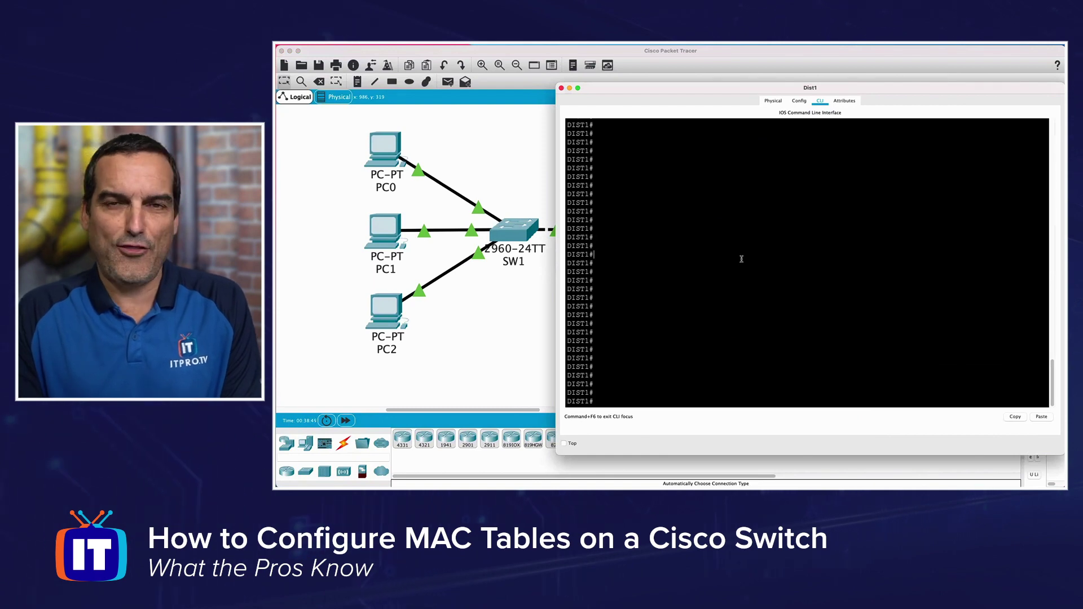
{"action": "type", "text": "show "}
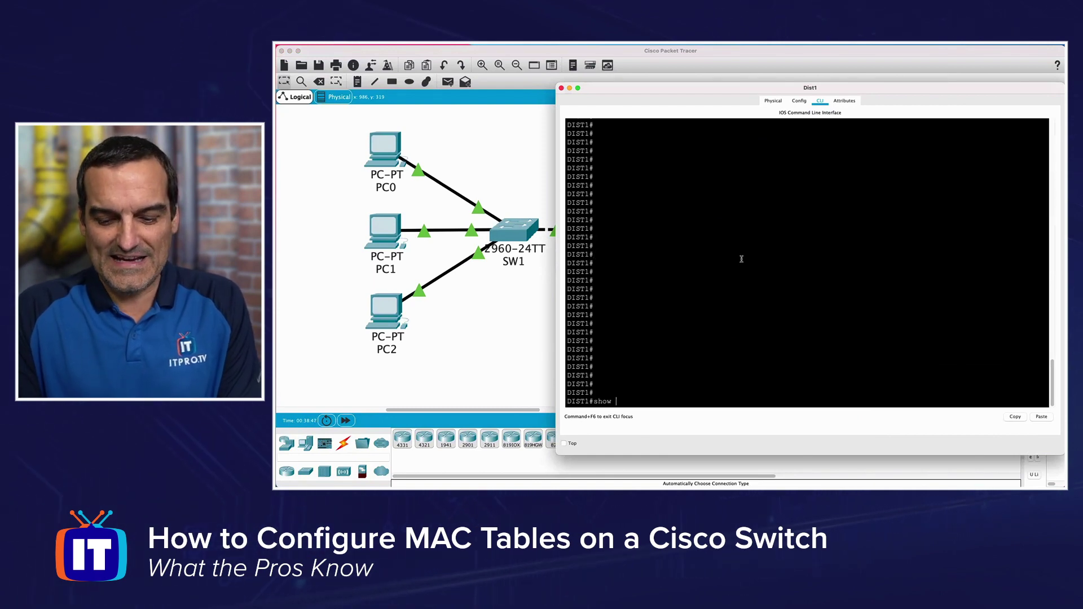
{"action": "type", "text": "mac add"}
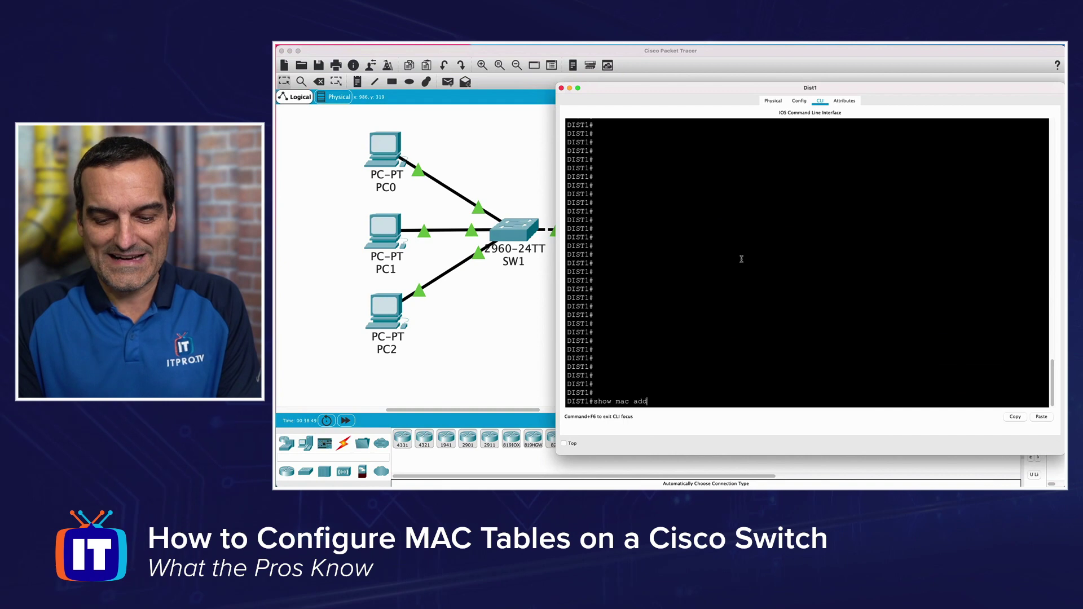
{"action": "key", "text": "Tab"}
{"action": "key", "text": "Return"}
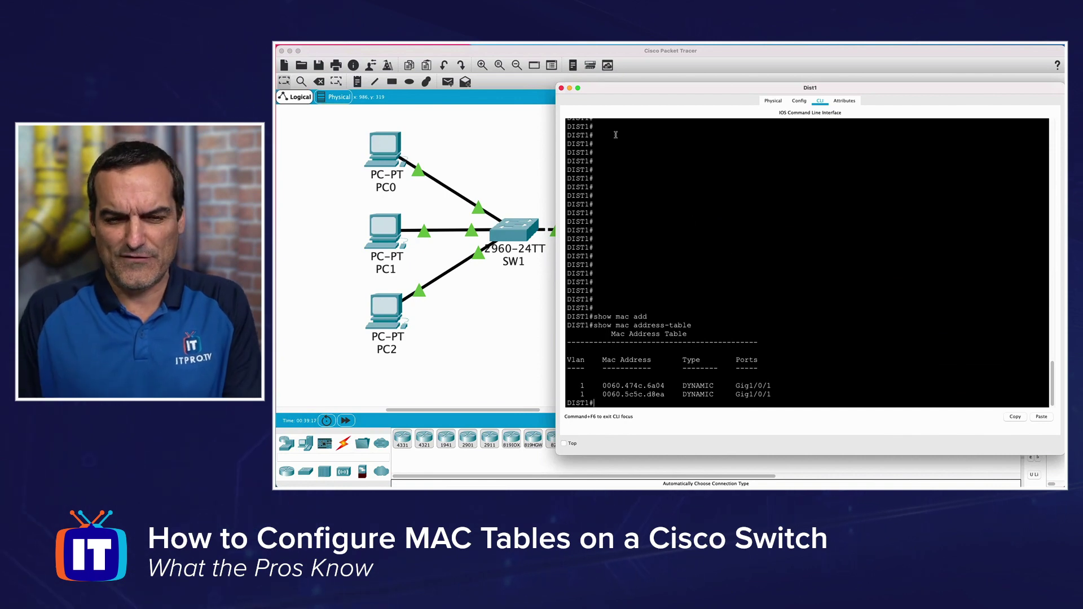
{"action": "key", "text": "super+w"}
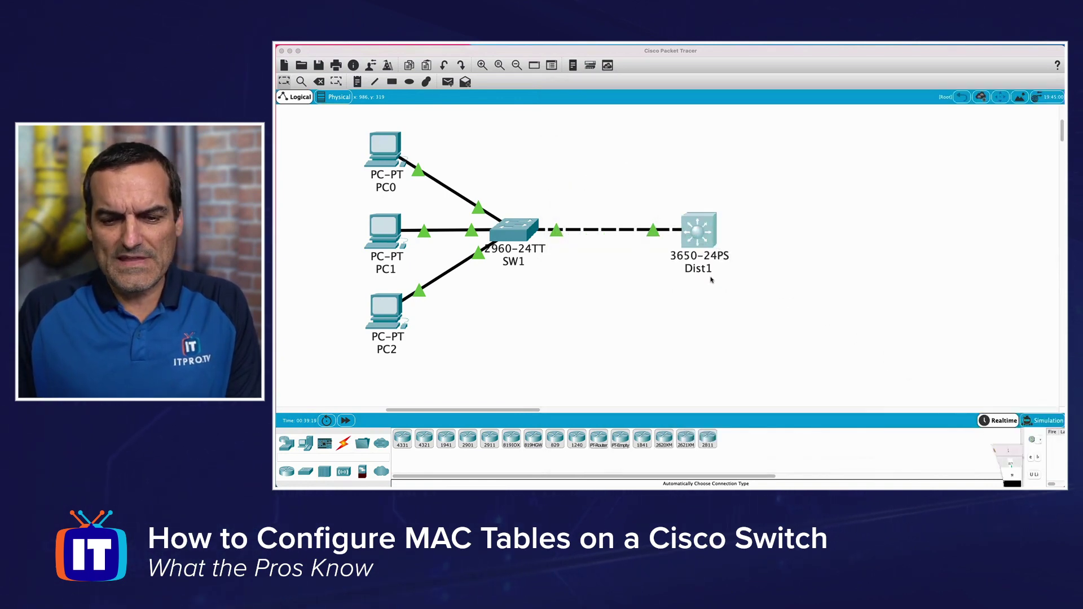
Reopen SW1's CLI and run clear mac-address-table to flush its learned entries
{"action": "left_click", "coordinate": [517, 226]}
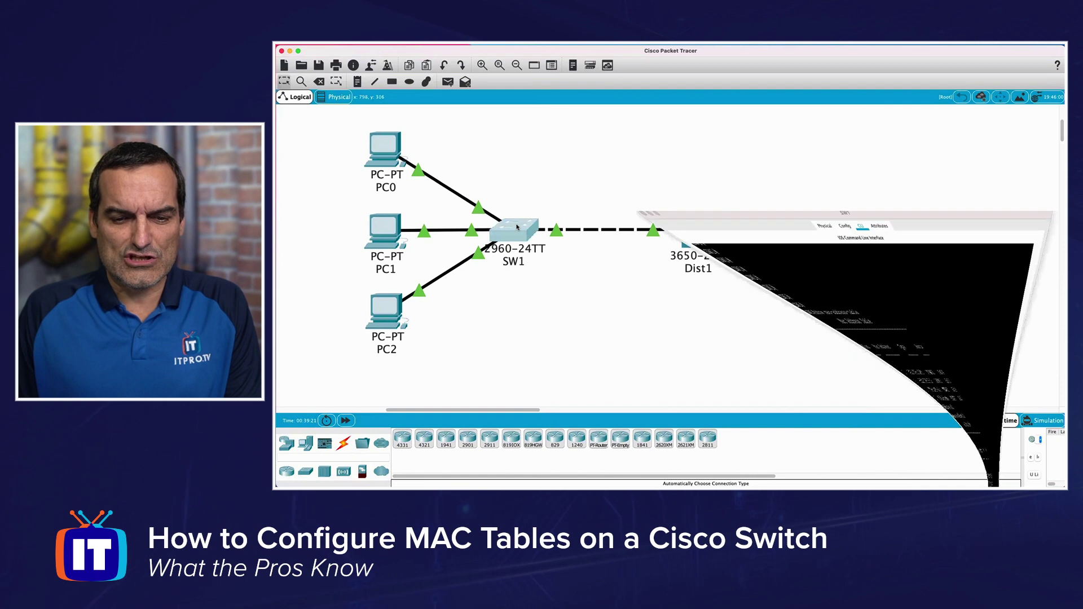
{"action": "key", "text": "Return"}
{"action": "key", "text": "Return"}
{"action": "key", "text": "Return"}
{"action": "key", "text": "Return"}
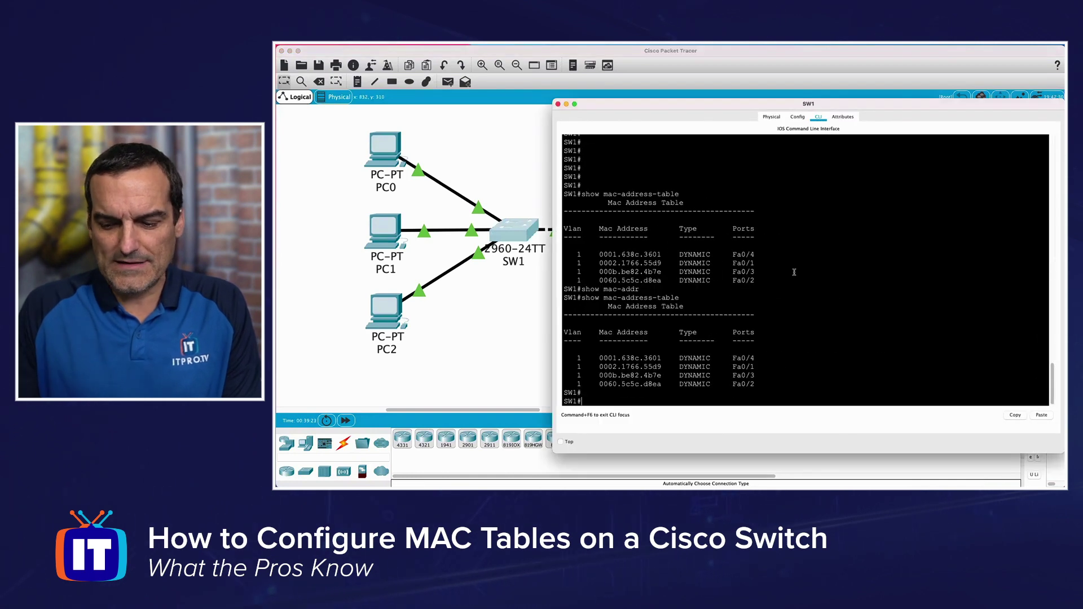
{"action": "type", "text": "clear mac"}
{"action": "key", "text": "Tab"}
{"action": "type", "text": "-add"}
{"action": "key", "text": "Tab"}
{"action": "key", "text": "Return"}
{"action": "key", "text": "Return"}
{"action": "key", "text": "Return"}
{"action": "key", "text": "Return"}
{"action": "key", "text": "Return"}
{"action": "key", "text": "Return"}
{"action": "key", "text": "Return"}
{"action": "key", "text": "Return"}
{"action": "left_click_drag", "start_coordinate": [687, 332], "coordinate": [554, 336]}
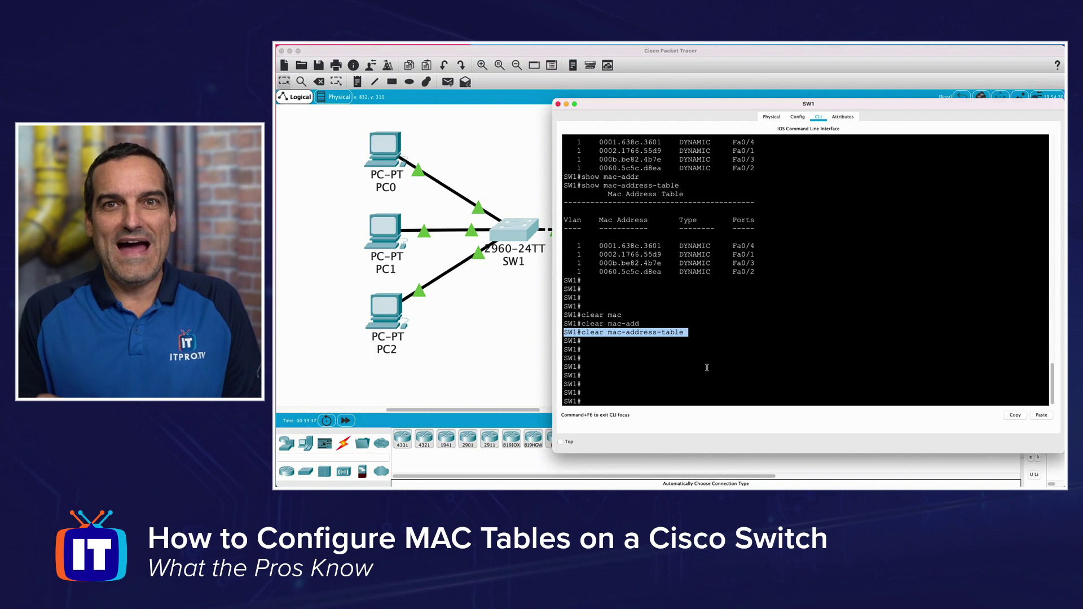
Run show mac-address-table on SW1, showing the table is now empty
{"action": "type", "text": "show"}
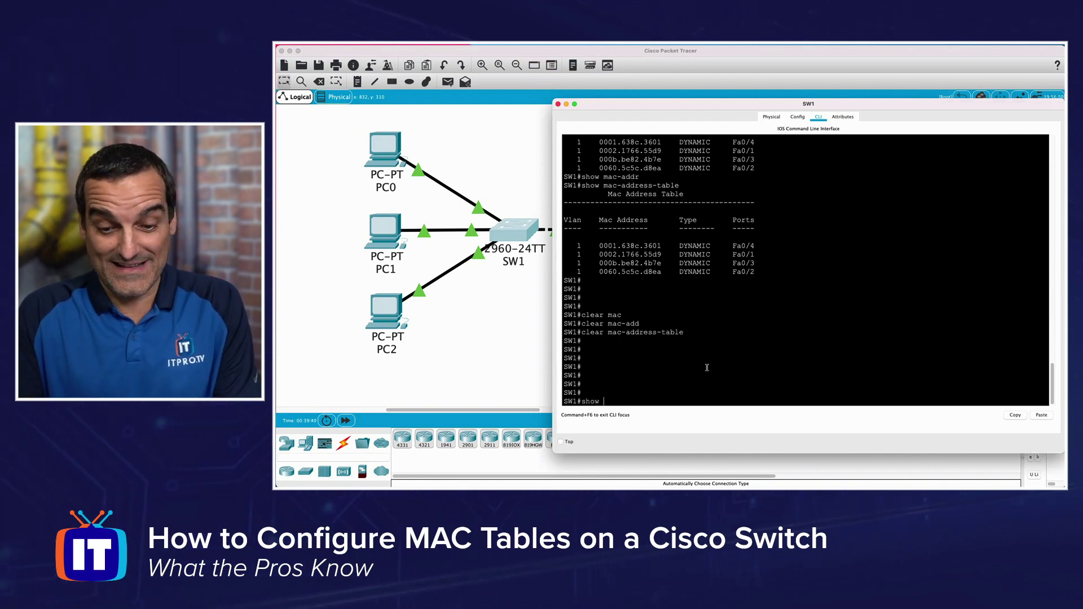
{"action": "key", "text": "Tab"}
{"action": "type", "text": "mac"}
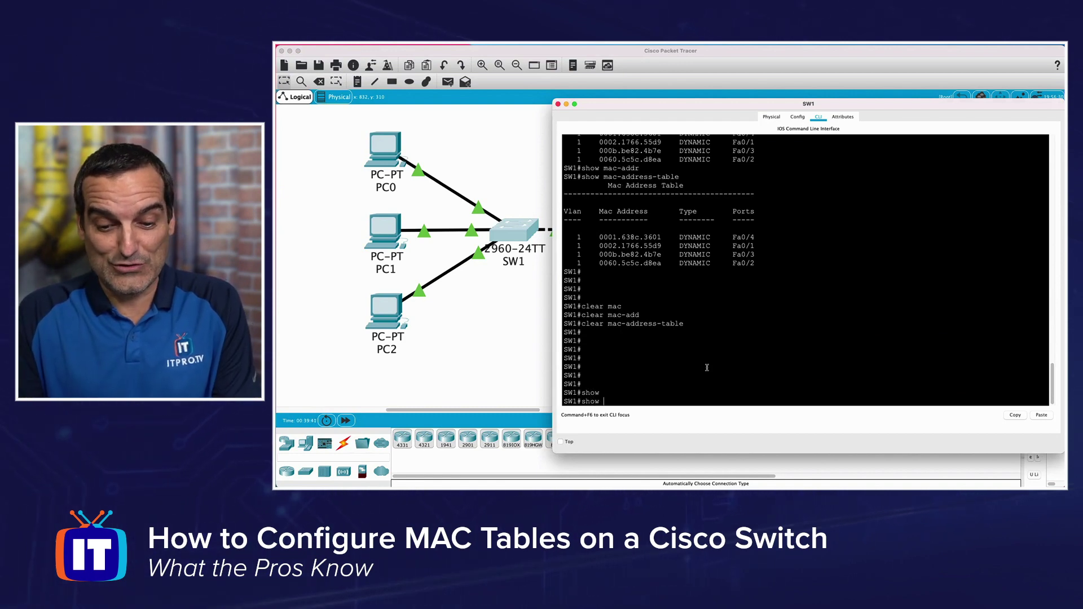
{"action": "key", "text": "Tab"}
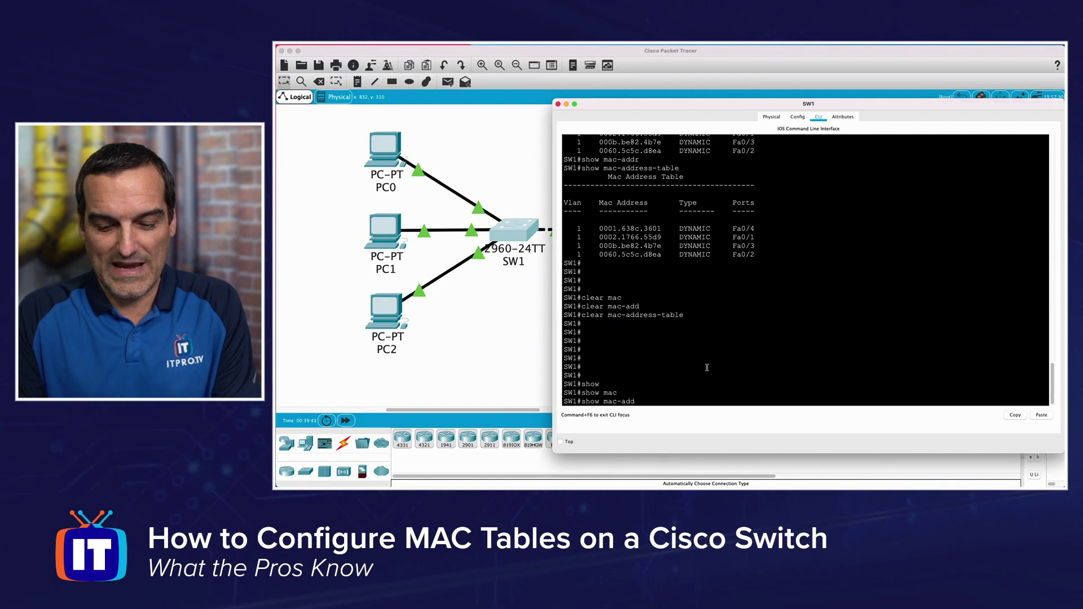
{"action": "type", "text": "-add"}
{"action": "key", "text": "Tab"}
{"action": "key", "text": "Return"}
{"action": "key", "text": "Return"}
{"action": "key", "text": "Return"}
{"action": "key", "text": "Return"}
{"action": "key", "text": "Return"}
{"action": "key", "text": "Return"}
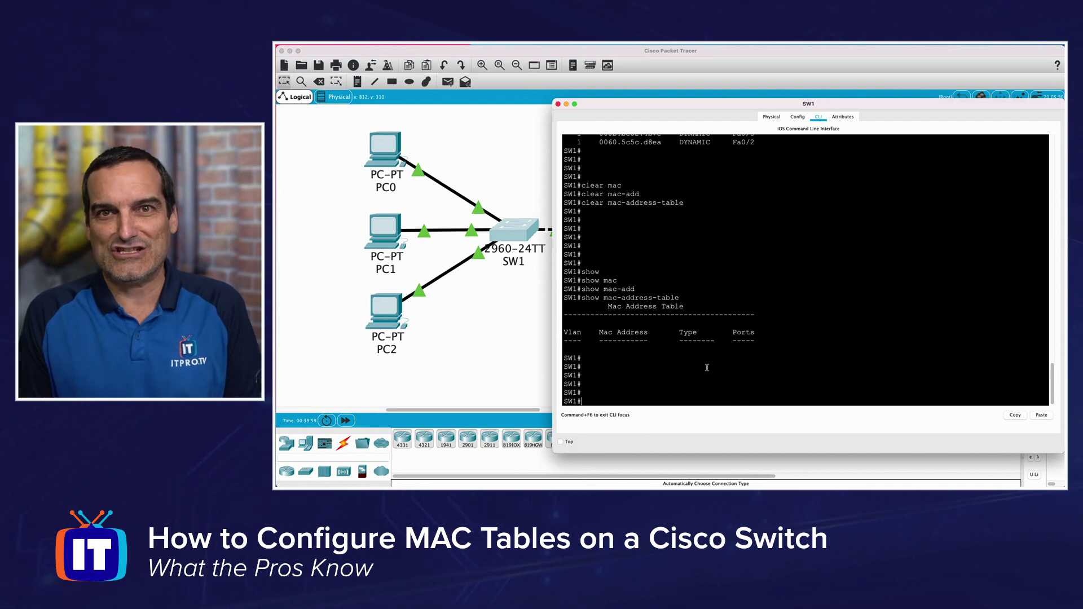
Rerun the listing to see 0001.638c.3601 relearned dynamically on Fa0/4
{"action": "key", "text": "Up"}
{"action": "key", "text": "Return"}
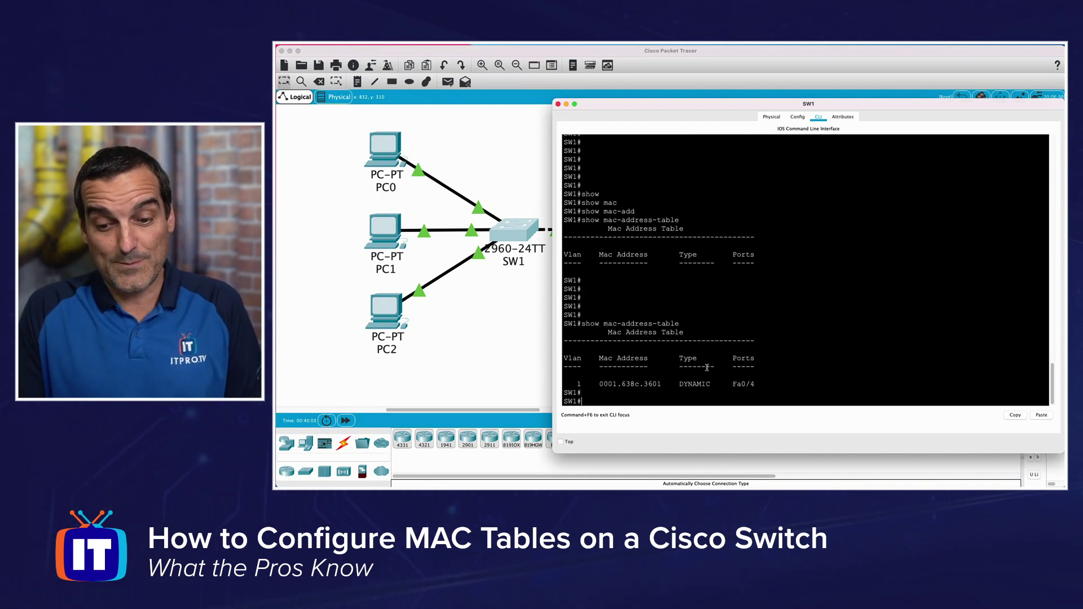
{"action": "key", "text": "Return"}
{"action": "key", "text": "Return"}
{"action": "key", "text": "Return"}
{"action": "key", "text": "Return"}
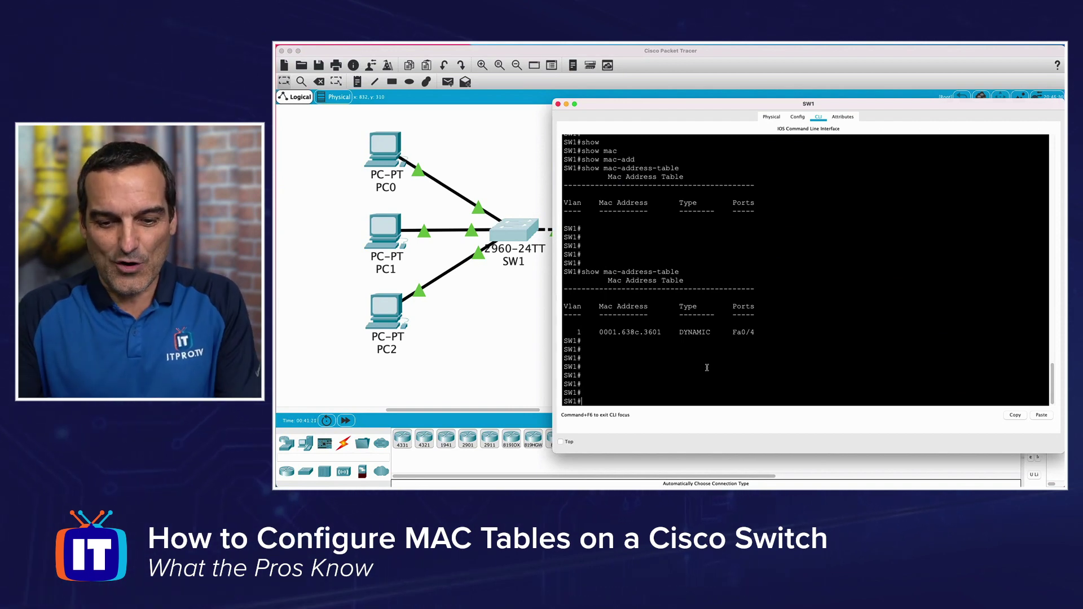
Run 'show sdm prefer' on SW1 and highlight the default template name
{"action": "type", "text": "show"}
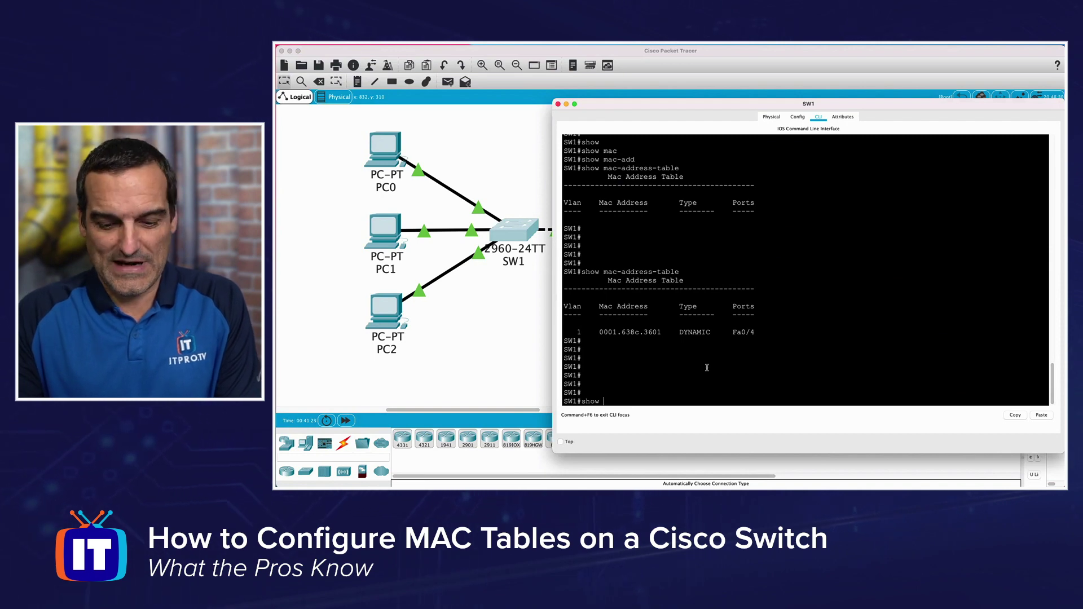
{"action": "type", "text": " sdm prefer"}
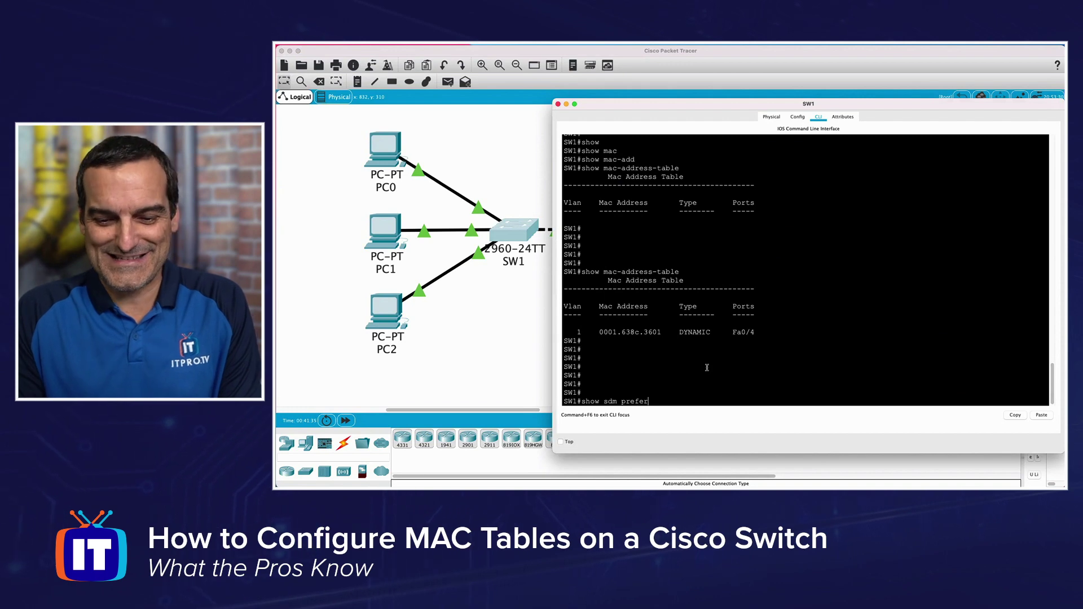
{"action": "key", "text": "Return"}
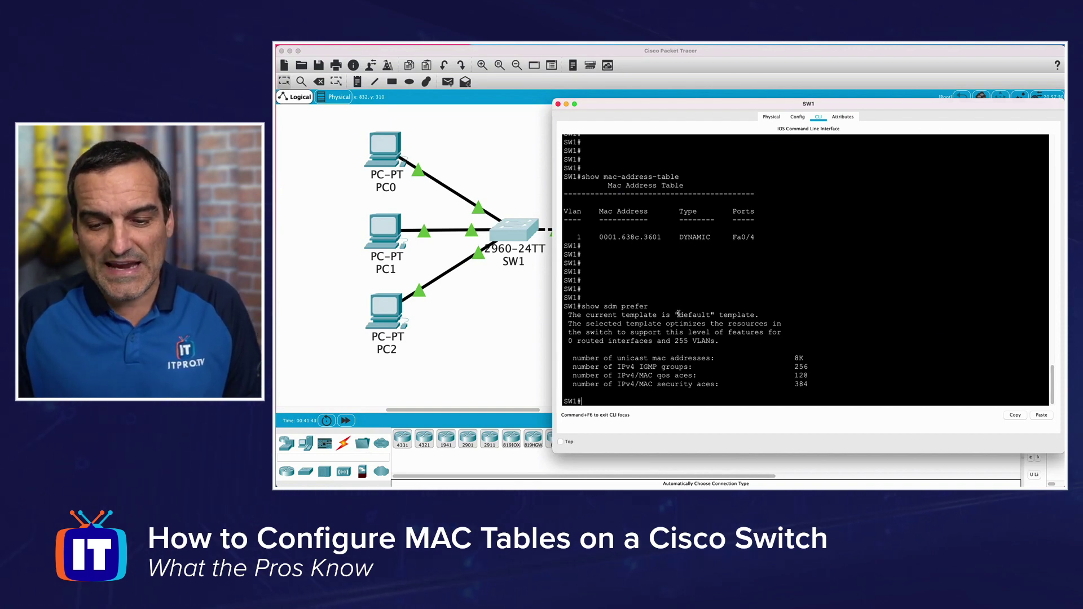
{"action": "left_click_drag", "start_coordinate": [695, 315], "coordinate": [715, 315]}
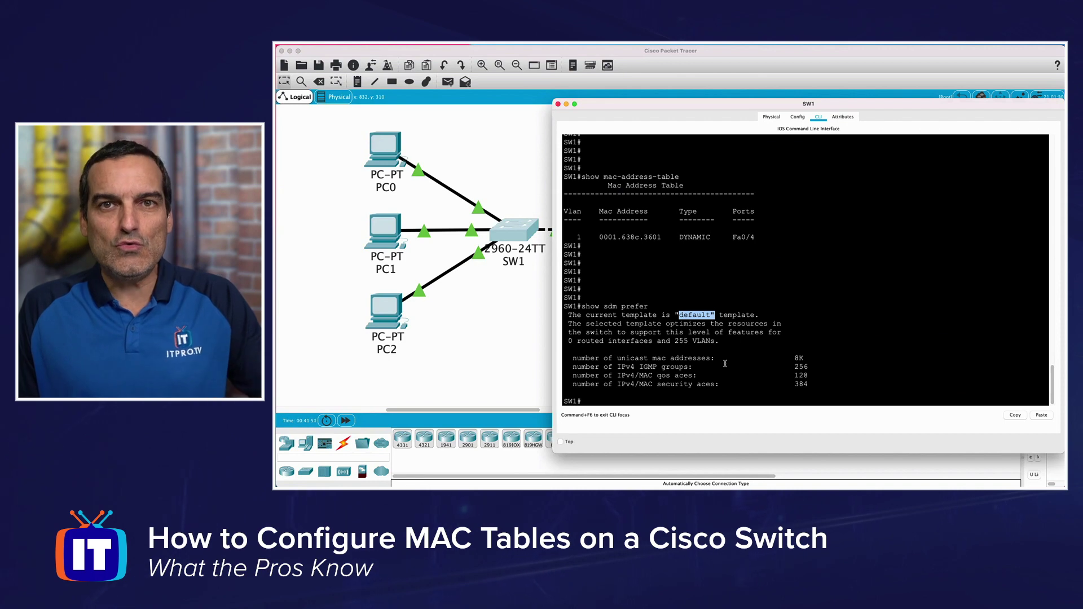
{"action": "left_click", "coordinate": [794, 357]}
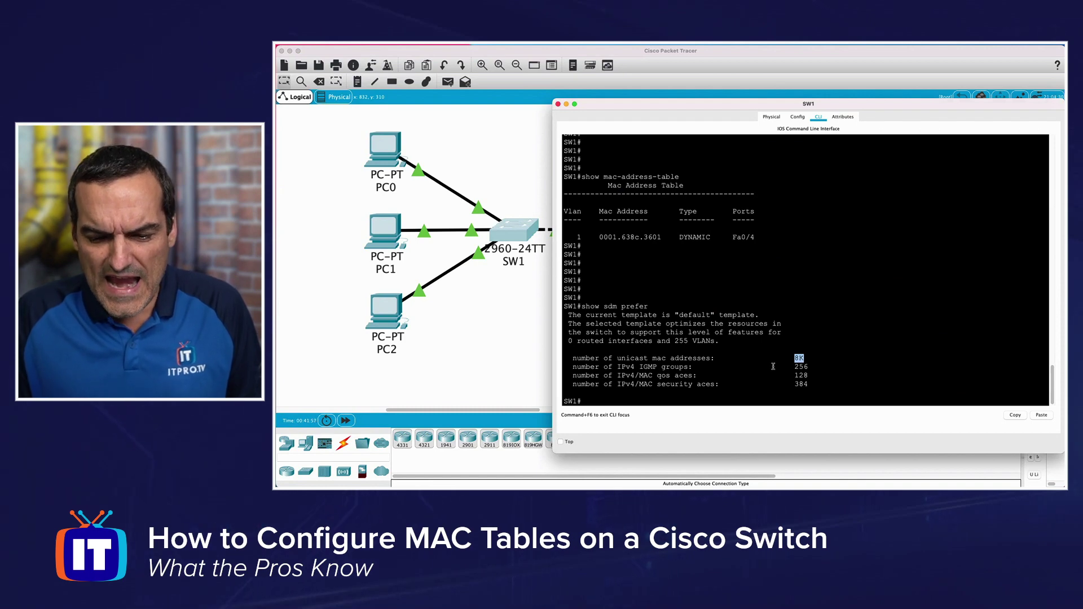
Highlight the template's 256 IGMP groups, 128 QoS ACEs and 384 security ACEs values
{"action": "left_click_drag", "start_coordinate": [794, 367], "coordinate": [808, 368]}
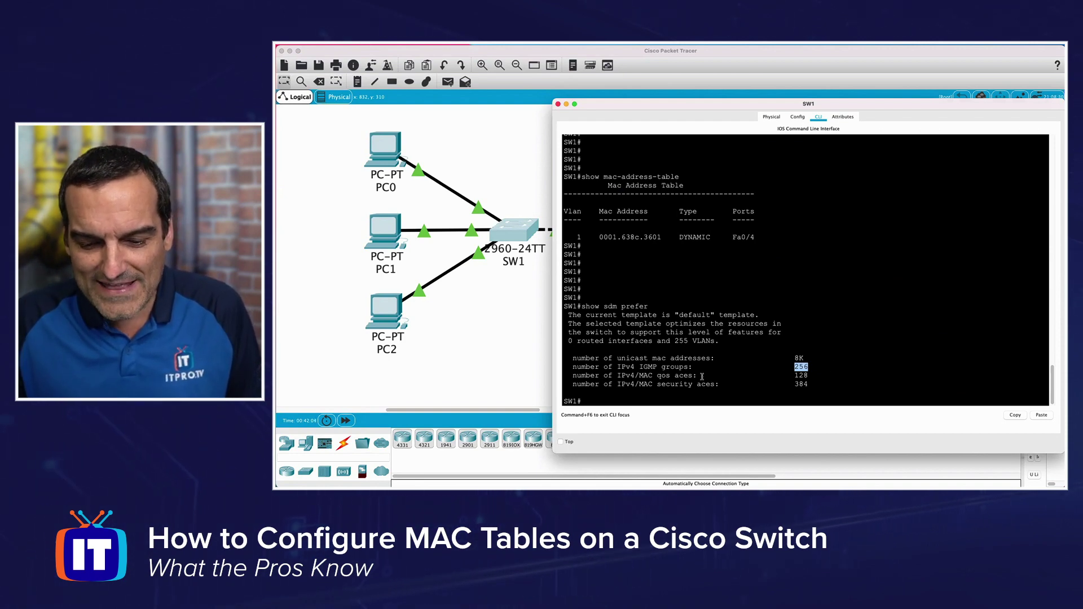
{"action": "left_click_drag", "start_coordinate": [794, 375], "coordinate": [811, 375]}
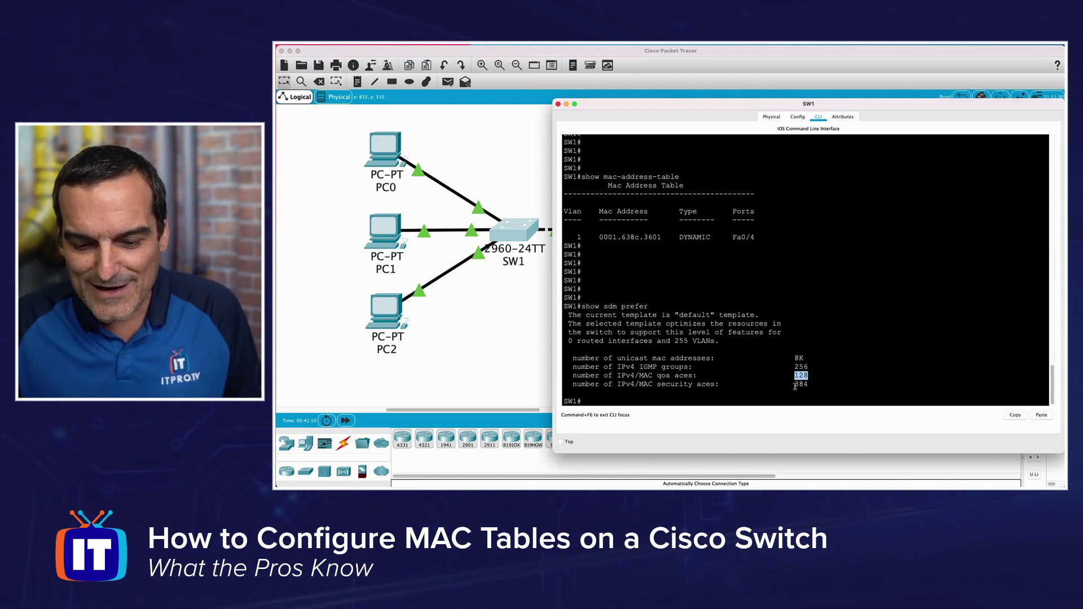
{"action": "left_click_drag", "start_coordinate": [795, 384], "coordinate": [810, 384]}
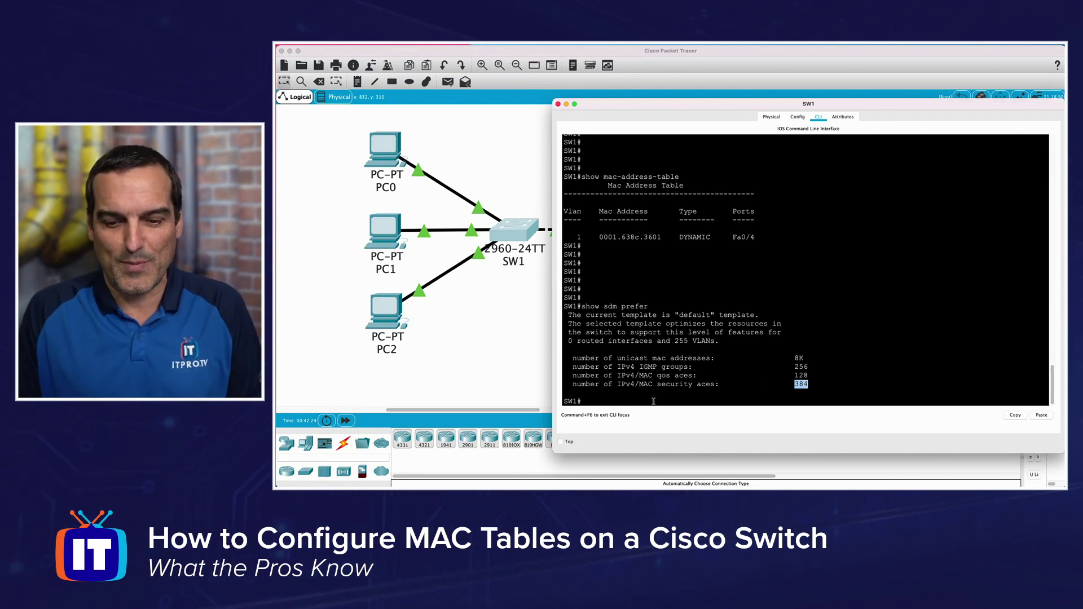
{"action": "left_click", "coordinate": [835, 336]}
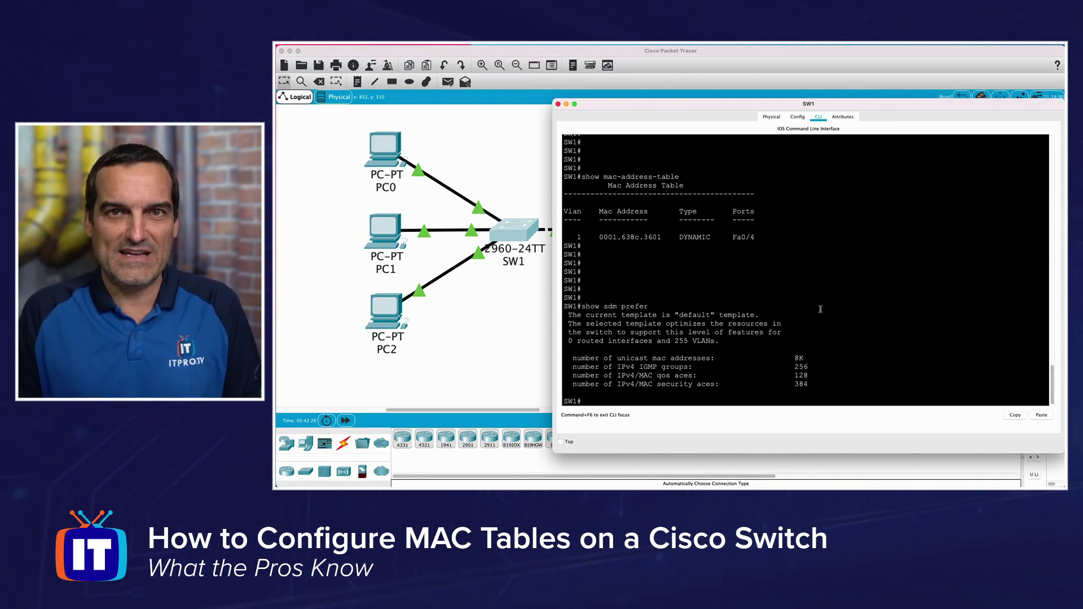
{"action": "type", "text": "conf t"}
{"action": "key", "text": "Return"}
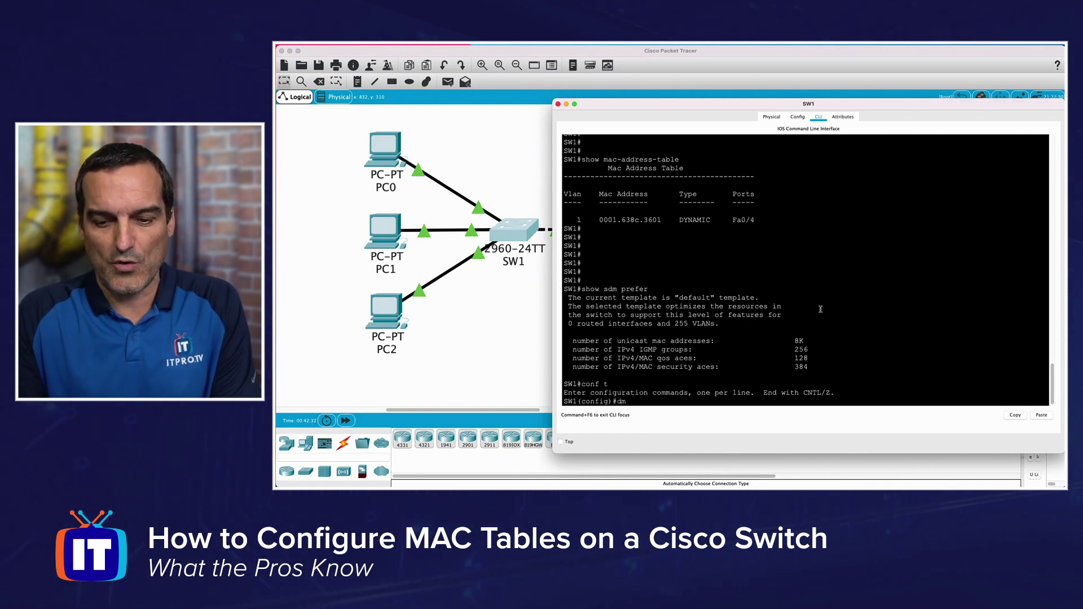
{"action": "type", "text": "sdm prefer "}
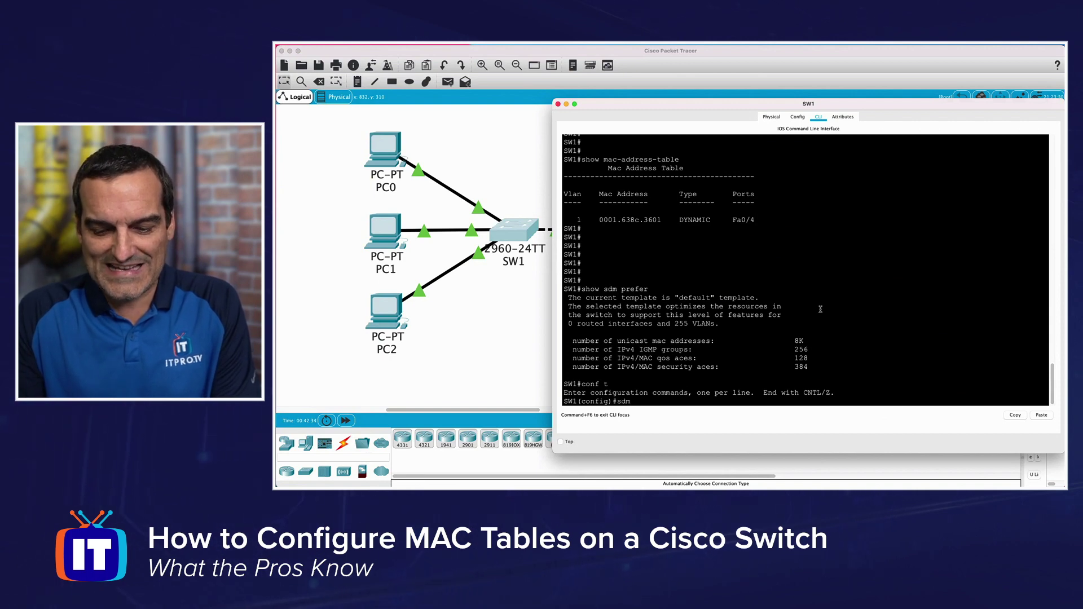
{"action": "type", "text": "?"}
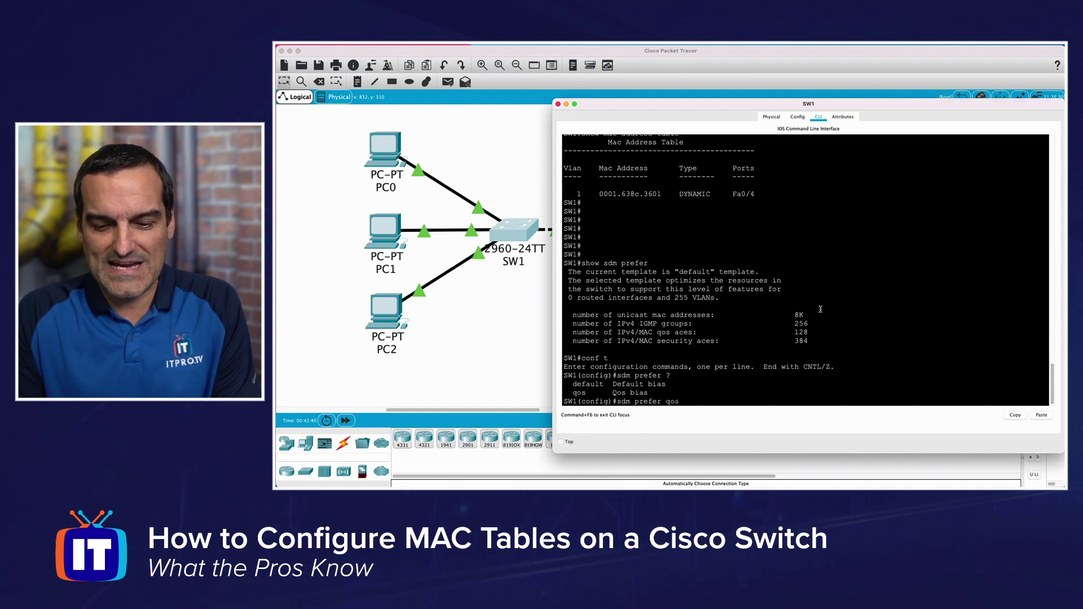
{"action": "key", "text": "Return"}
{"action": "key", "text": "Return"}
{"action": "key", "text": "Return"}
{"action": "key", "text": "Return"}
{"action": "key", "text": "Return"}
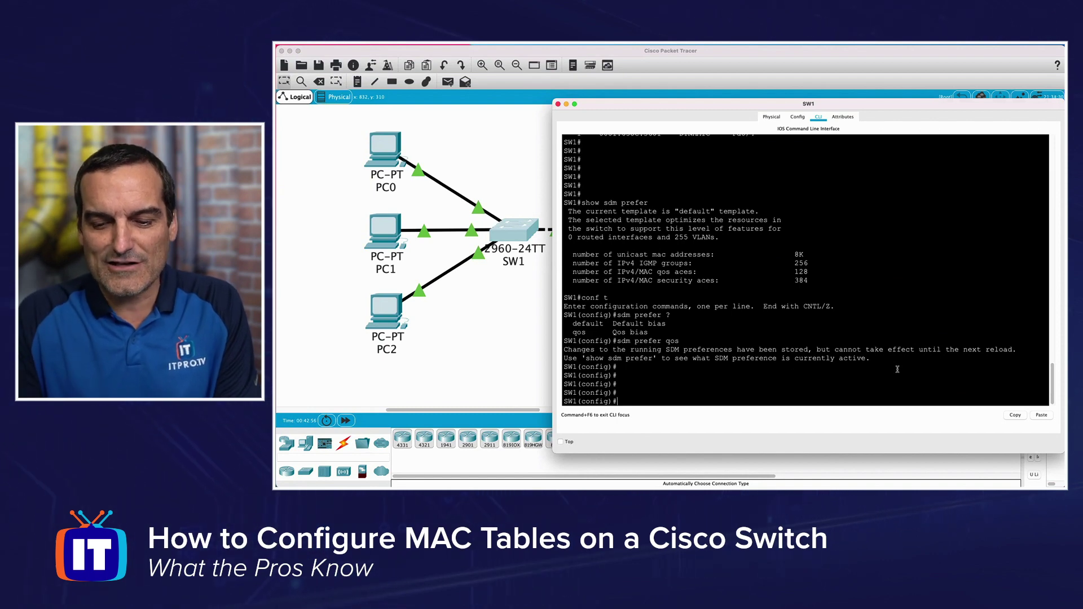
{"action": "type", "text": "end"}
{"action": "key", "text": "Return"}
{"action": "key", "text": "Return"}
{"action": "key", "text": "Return"}
{"action": "key", "text": "Return"}
{"action": "key", "text": "Return"}
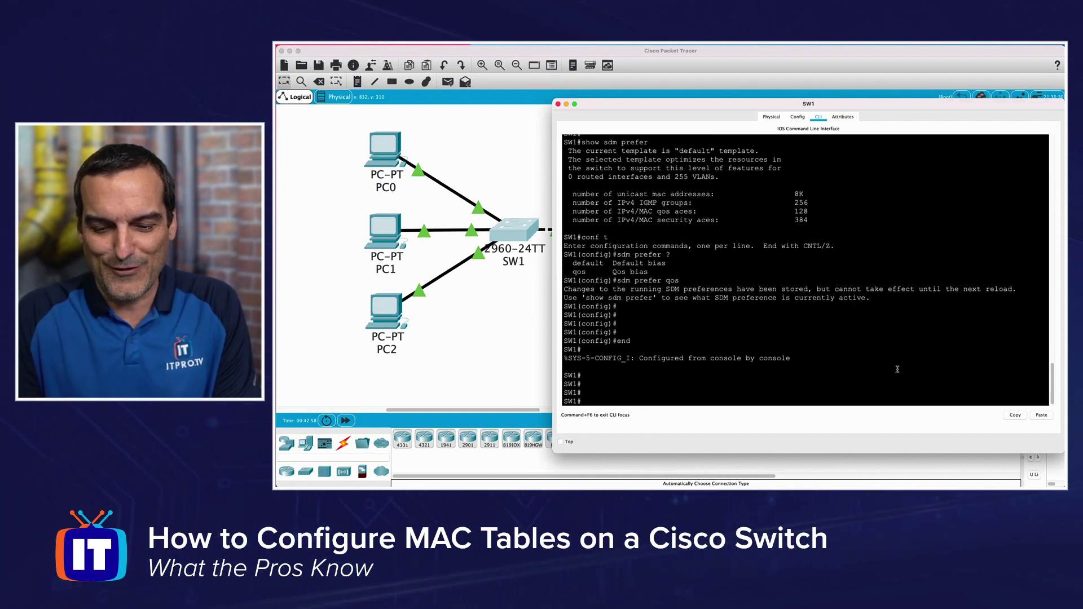
{"action": "type", "text": "show sdm prefer"}
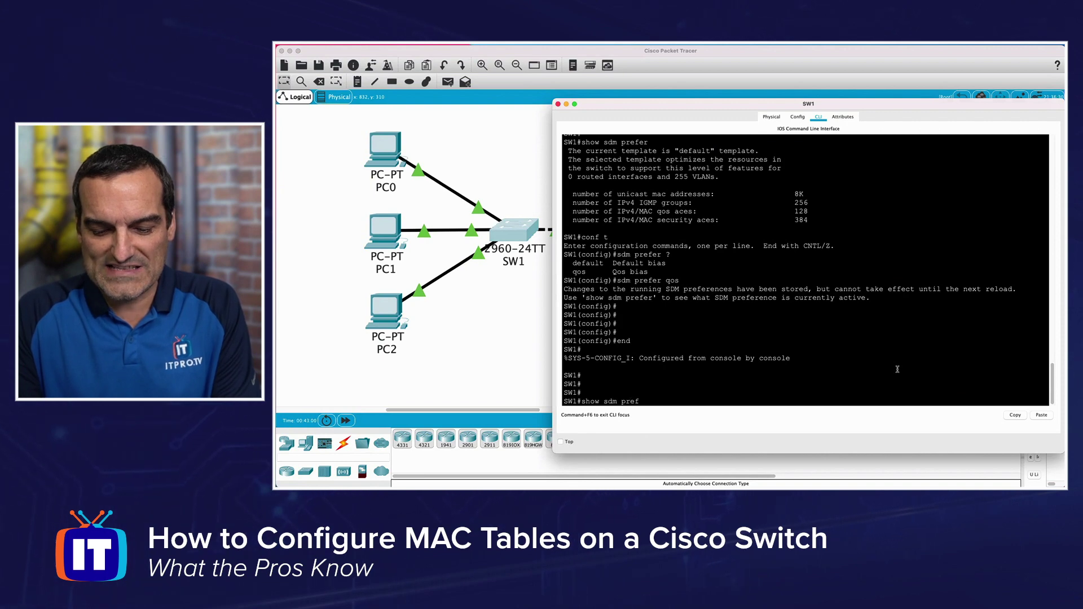
{"action": "key", "text": "Tab"}
{"action": "key", "text": "Return"}
{"action": "key", "text": "Return"}
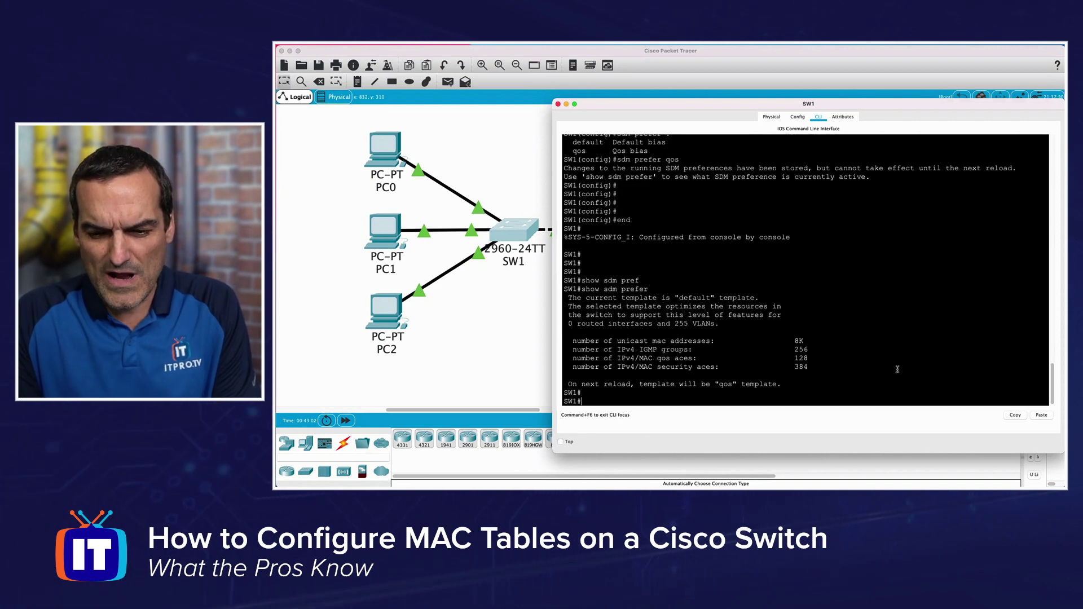
{"action": "key", "text": "Return"}
{"action": "key", "text": "Return"}
{"action": "key", "text": "Return"}
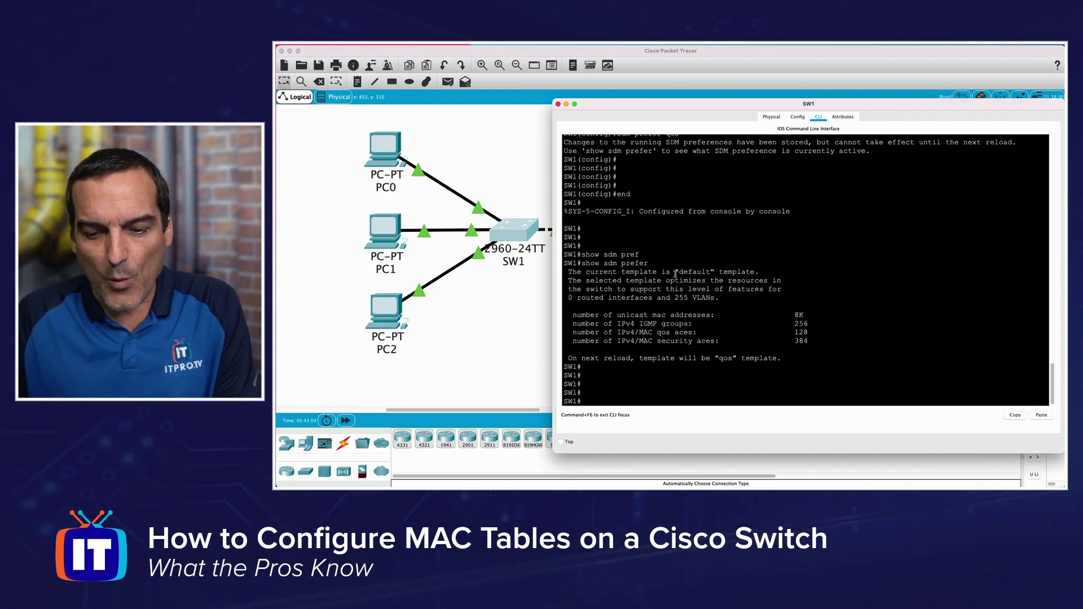
{"action": "left_click_drag", "start_coordinate": [676, 273], "coordinate": [759, 273]}
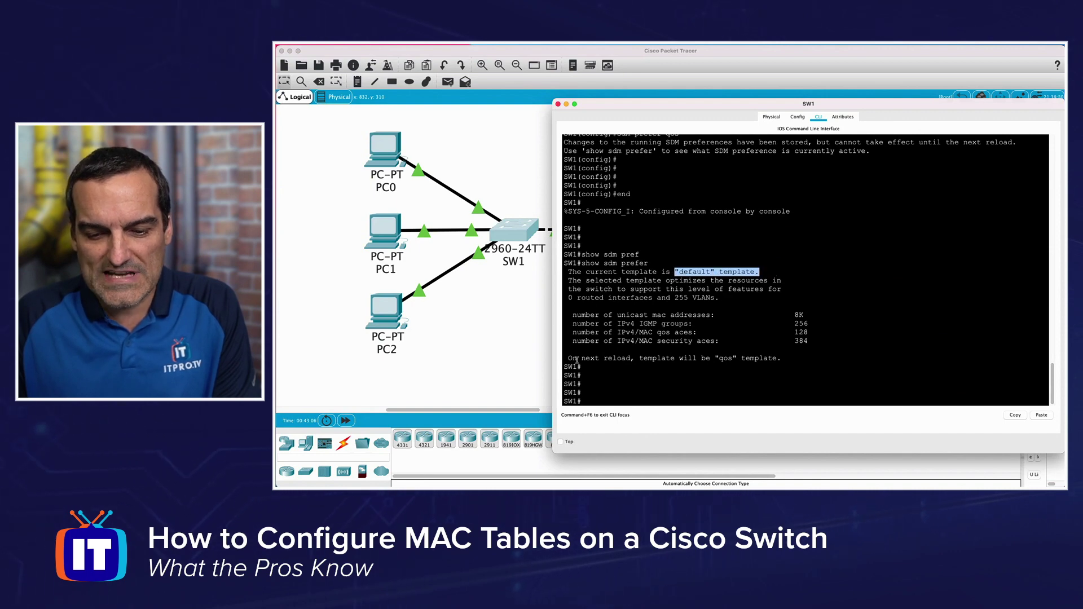
{"action": "left_click_drag", "start_coordinate": [565, 358], "coordinate": [814, 355]}
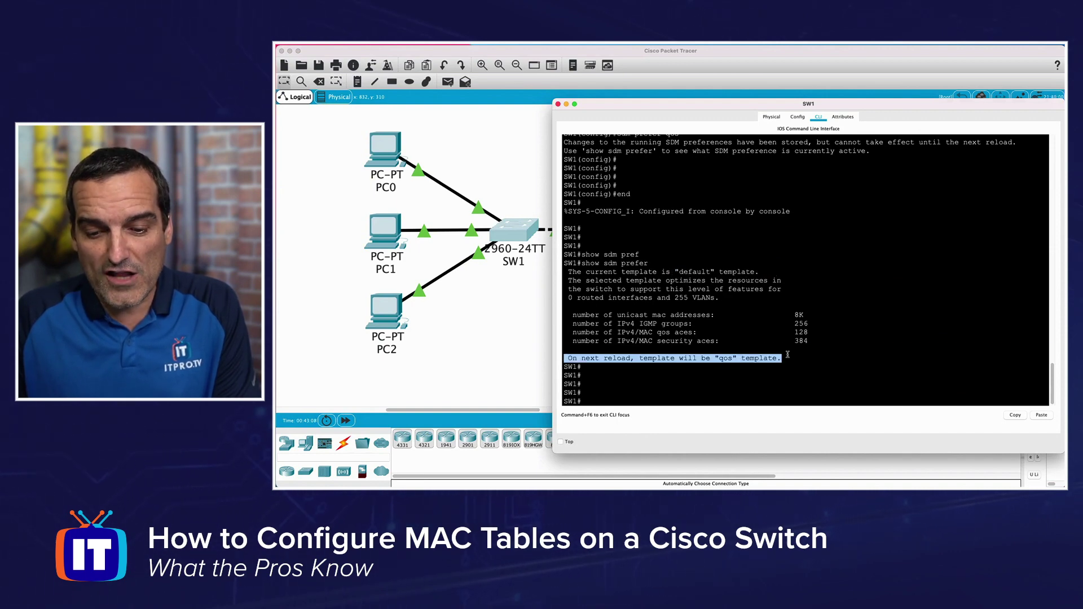
{"action": "left_click", "coordinate": [823, 356]}
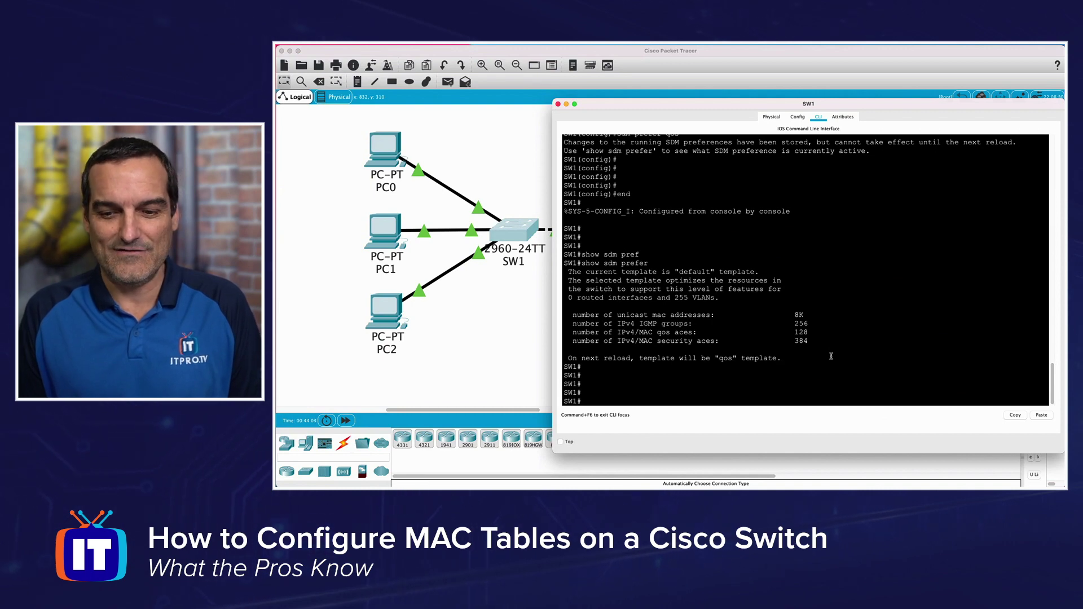
Rerun show mac-address-table on SW1 and highlight the dynamic entry 0001.638c.3601 on Fa0/4
{"action": "key", "text": "Return"}
{"action": "key", "text": "Return"}
{"action": "key", "text": "Return"}
{"action": "key", "text": "Return"}
{"action": "key", "text": "Return"}
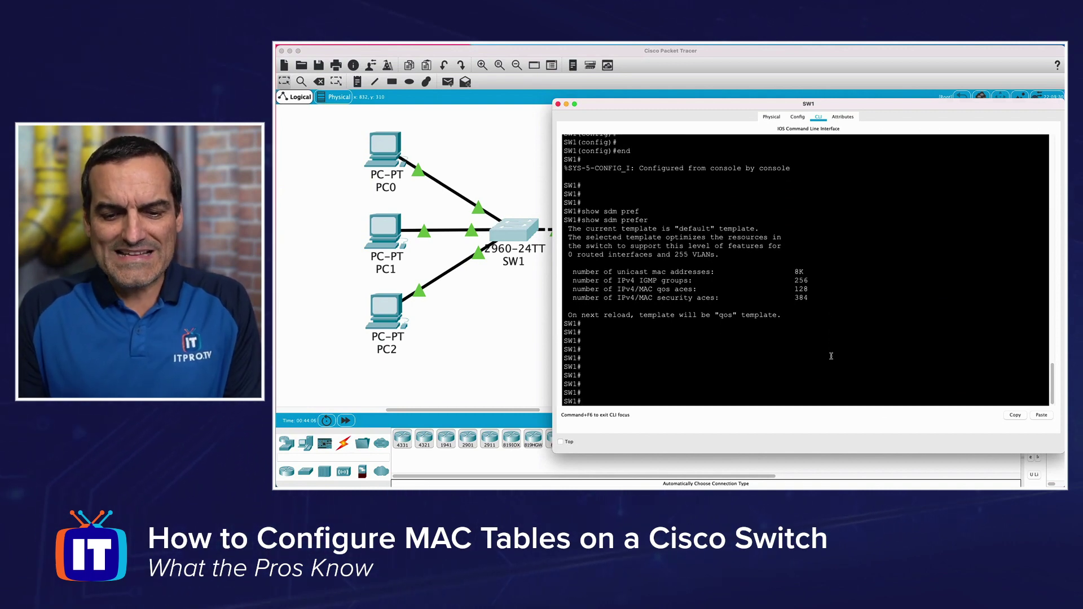
{"action": "key", "text": "Up"}
{"action": "key", "text": "Down"}
{"action": "type", "text": "conf t"}
{"action": "key", "text": "Up"}
{"action": "key", "text": "Up"}
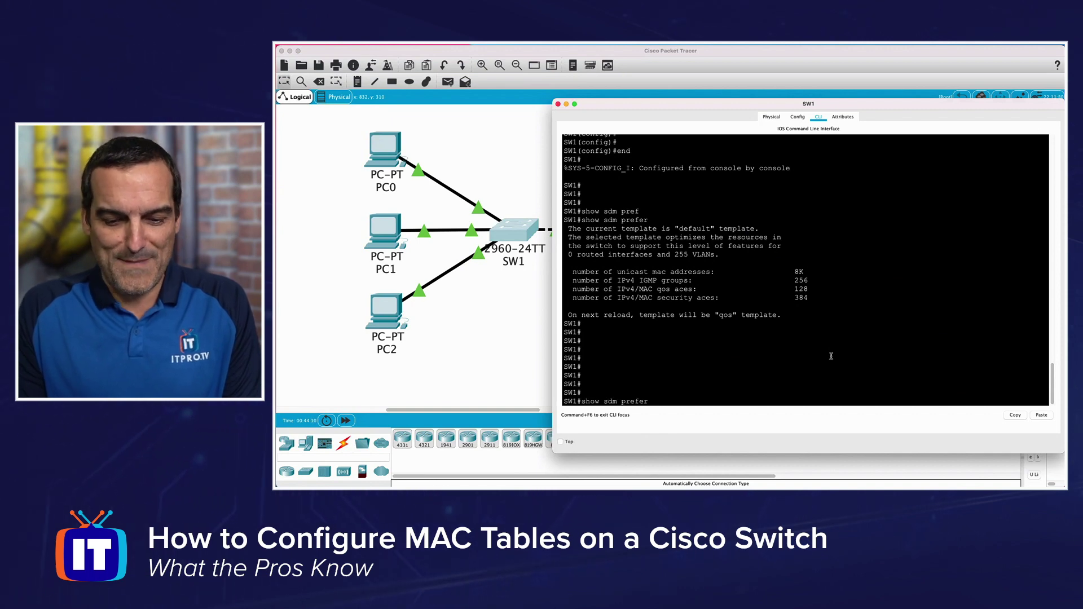
{"action": "key", "text": "Return"}
{"action": "key", "text": "Return"}
{"action": "key", "text": "Return"}
{"action": "key", "text": "Return"}
{"action": "key", "text": "Return"}
{"action": "key", "text": "Return"}
{"action": "key", "text": "Return"}
{"action": "key", "text": "Return"}
{"action": "key", "text": "Return"}
{"action": "key", "text": "Return"}
{"action": "key", "text": "Return"}
{"action": "key", "text": "Return"}
{"action": "key", "text": "Return"}
{"action": "key", "text": "Return"}
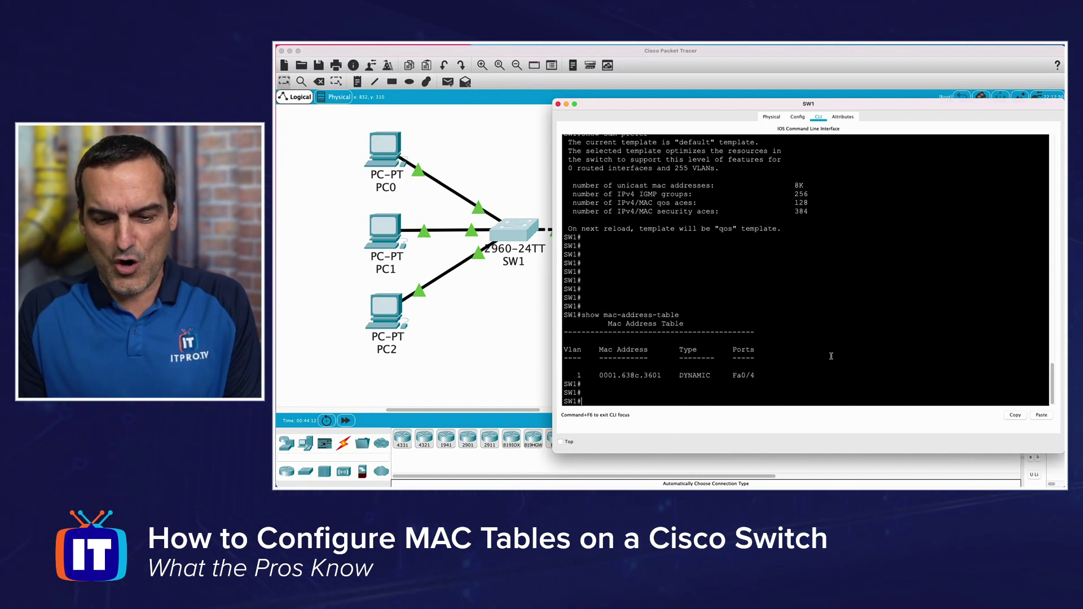
{"action": "key", "text": "Return"}
{"action": "key", "text": "Return"}
{"action": "key", "text": "Return"}
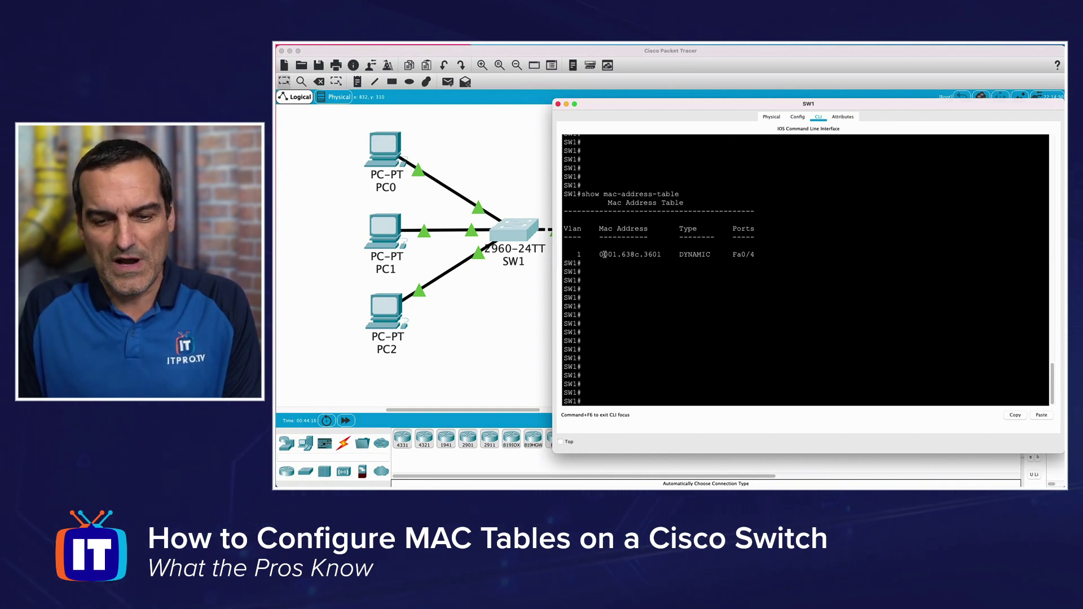
{"action": "left_click_drag", "start_coordinate": [599, 255], "coordinate": [659, 256]}
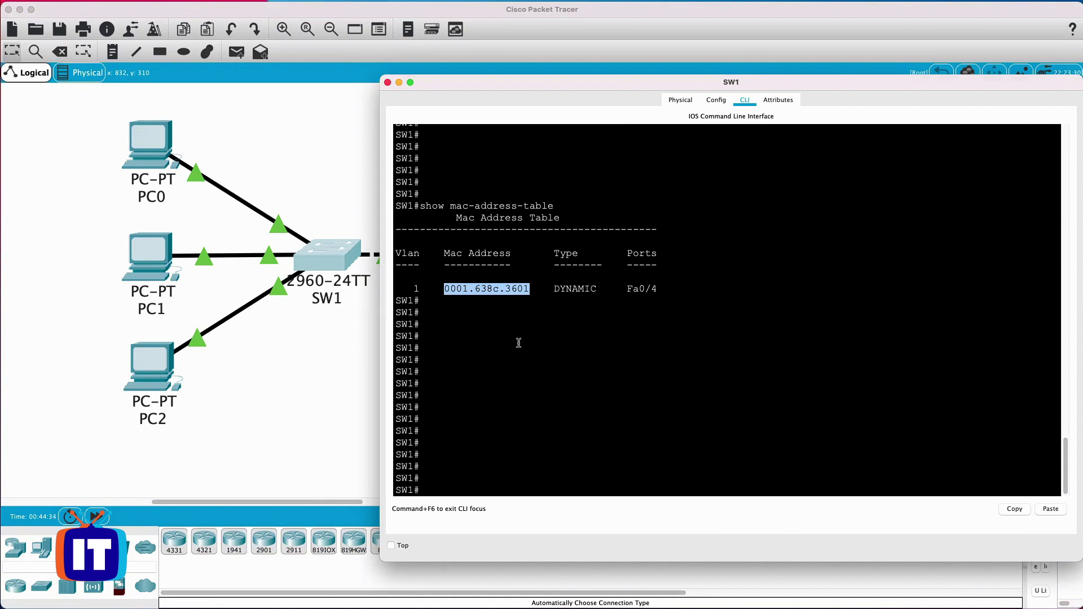
Open PC2's Command Prompt in a widened, repositioned window
{"action": "left_click", "coordinate": [142, 361]}
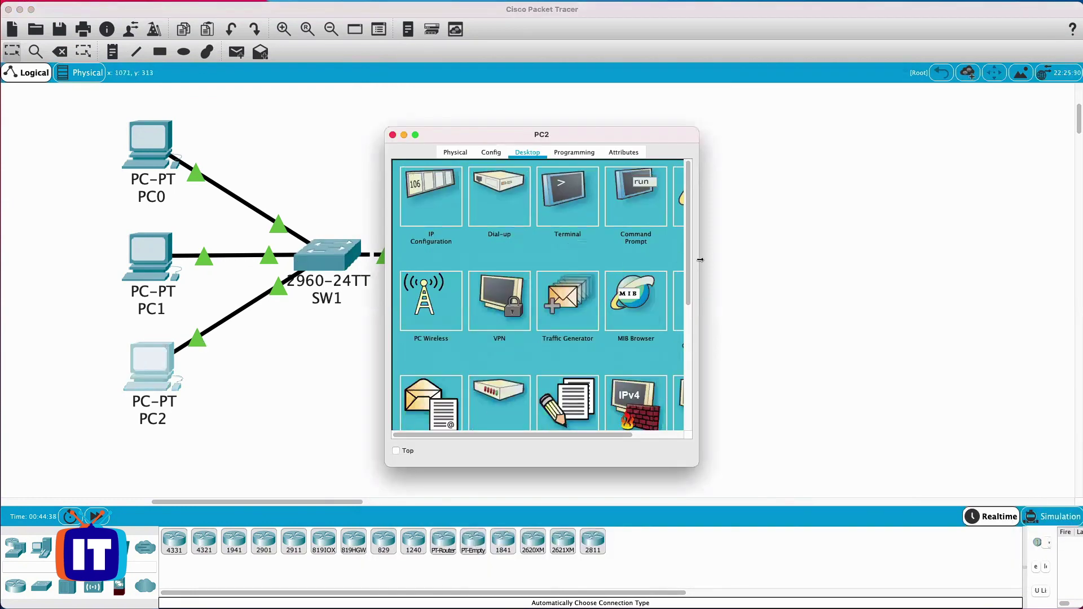
{"action": "left_click_drag", "start_coordinate": [700, 259], "coordinate": [926, 252]}
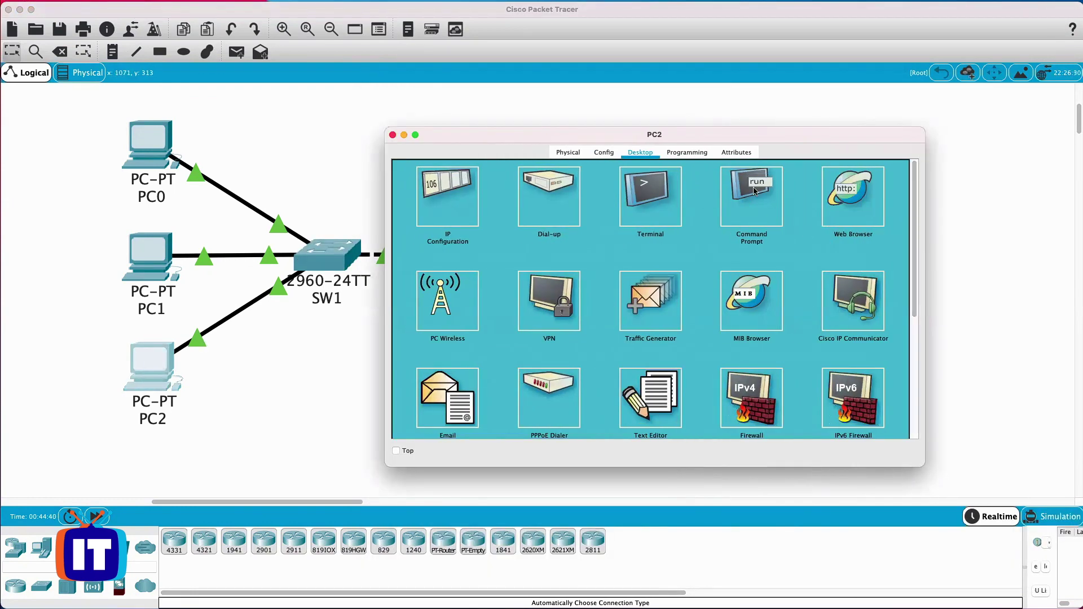
{"action": "left_click", "coordinate": [754, 190]}
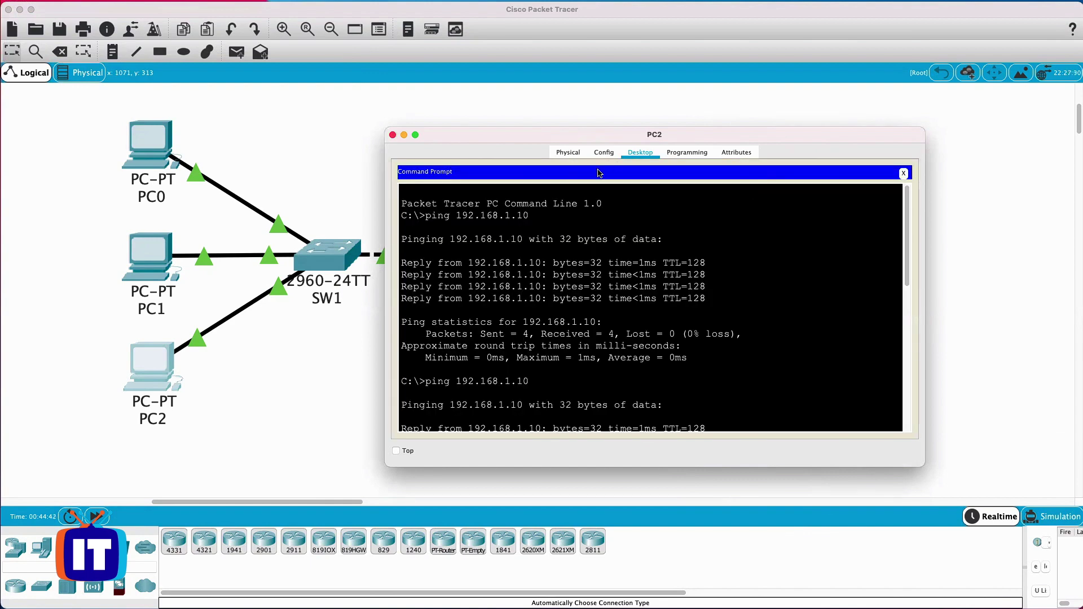
{"action": "left_click_drag", "start_coordinate": [489, 136], "coordinate": [344, 99]}
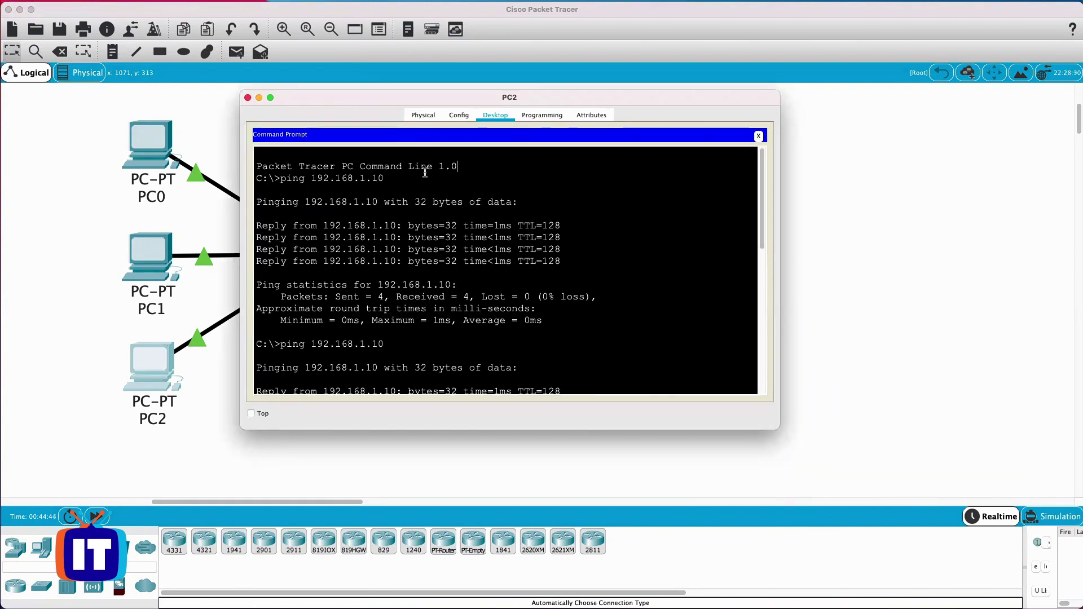
Run ipconfig /all, highlight Physical Address 000B.BE82.4B7E, and close PC2's window
{"action": "key", "text": "Return"}
{"action": "key", "text": "Return"}
{"action": "key", "text": "Return"}
{"action": "key", "text": "Return"}
{"action": "key", "text": "Return"}
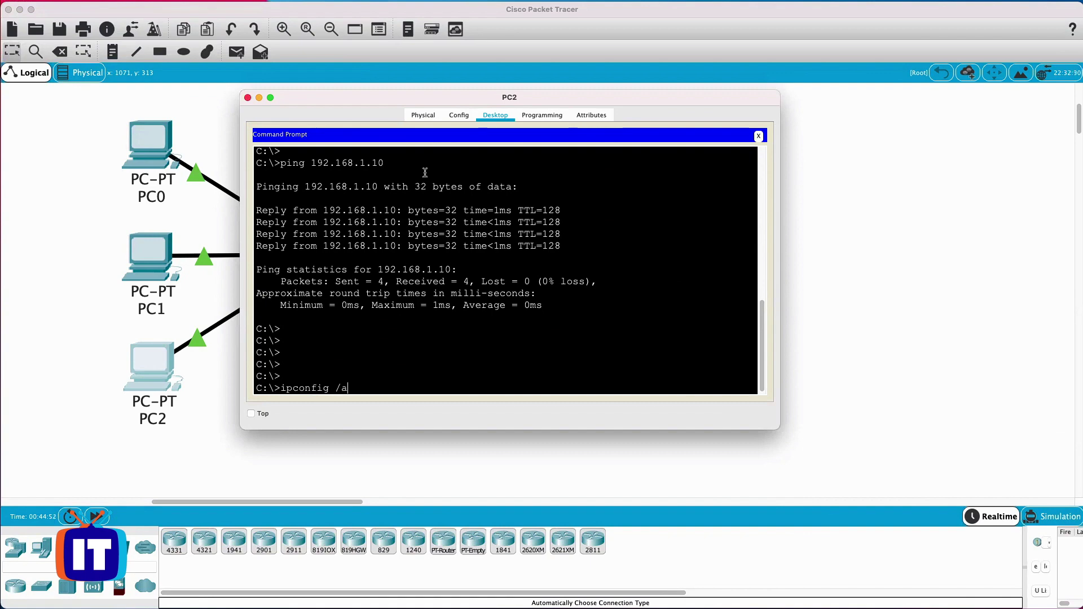
{"action": "key", "text": "Return"}
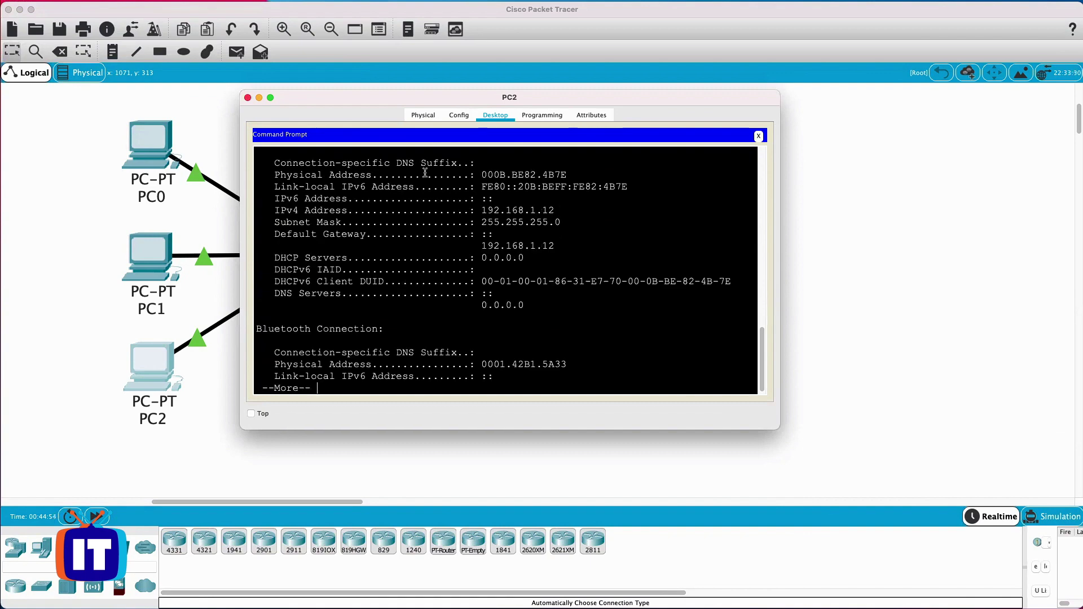
{"action": "left_click_drag", "start_coordinate": [570, 175], "coordinate": [262, 176]}
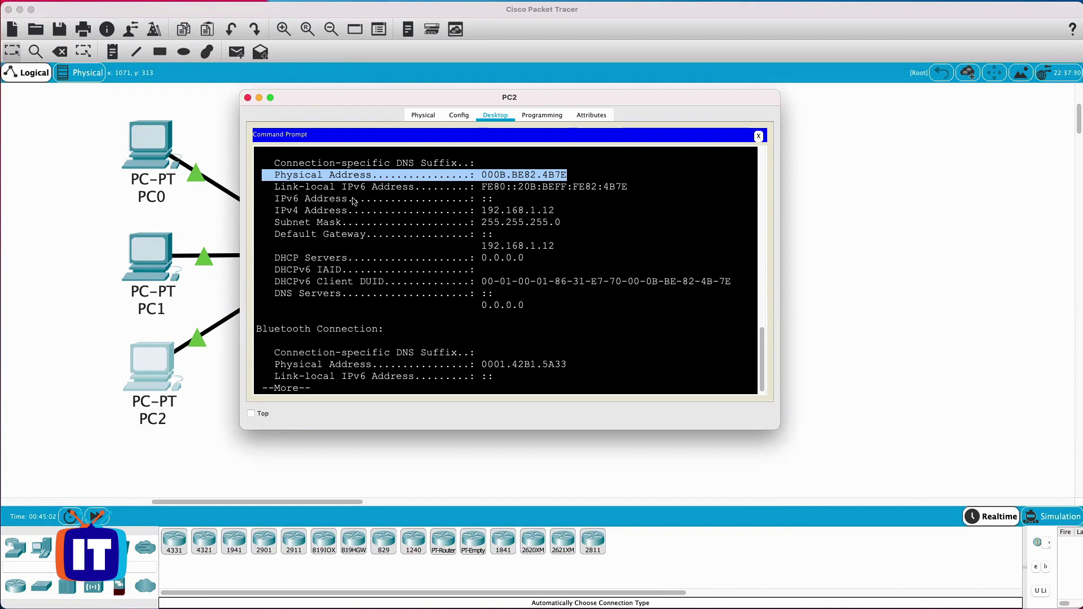
{"action": "left_click", "coordinate": [247, 98]}
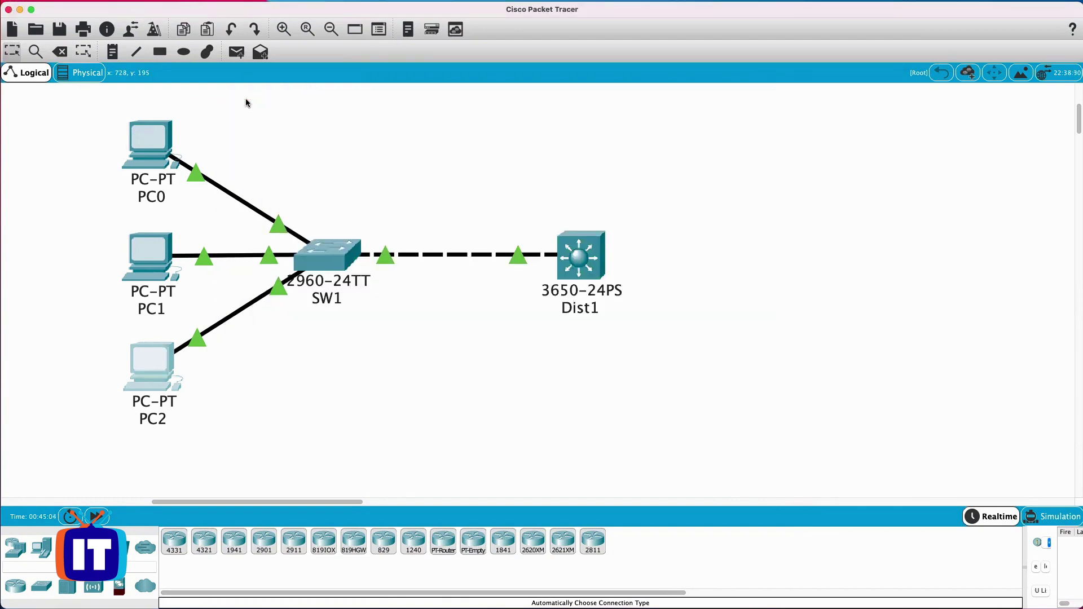
Launch Terminal from Launchpad by searching 'termin' and enlarge its window
{"action": "mouse_move", "coordinate": [79, 607]}
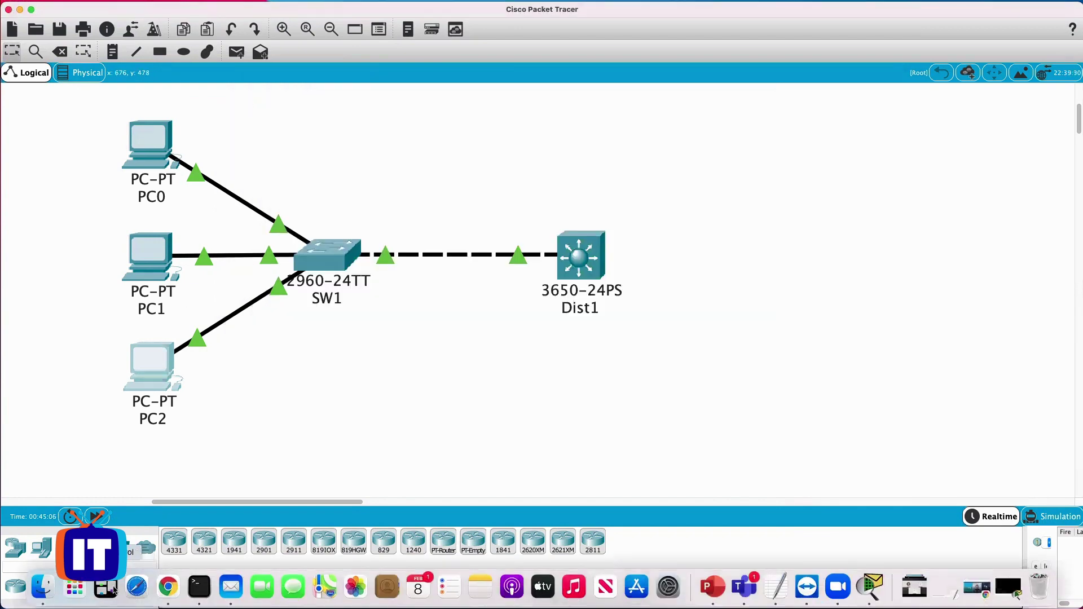
{"action": "left_click", "coordinate": [80, 591]}
{"action": "type", "text": "termin"}
{"action": "key", "text": "Return"}
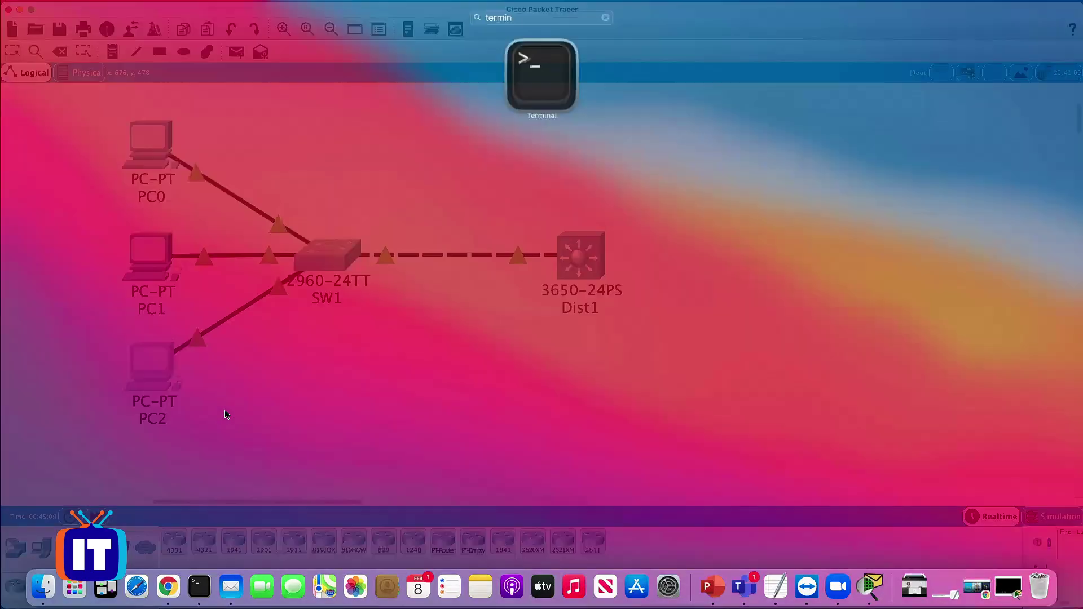
{"action": "left_click_drag", "start_coordinate": [410, 243], "coordinate": [606, 373]}
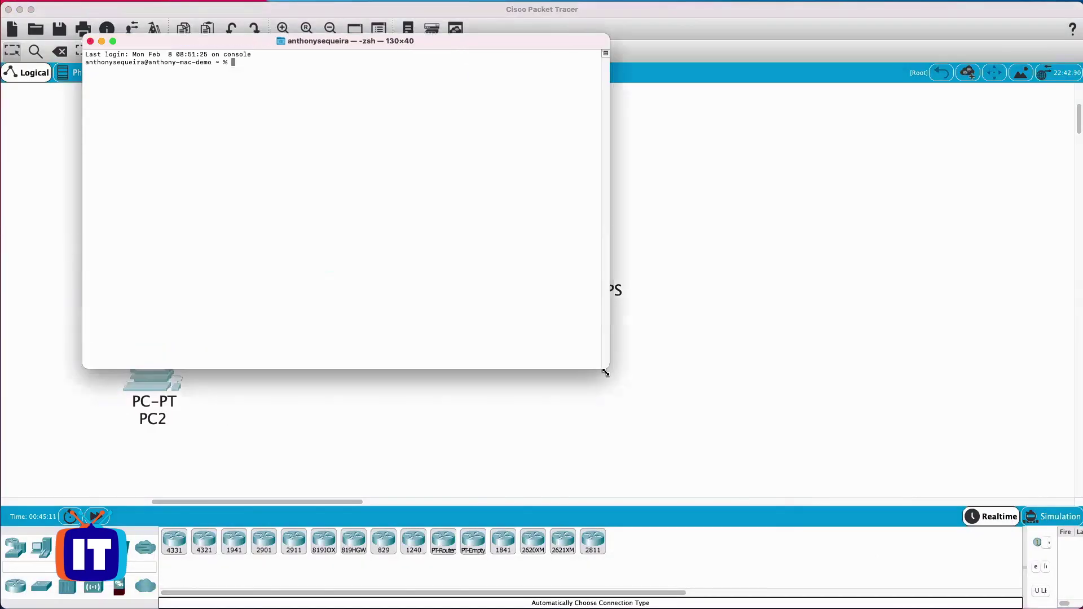
Open a new Basic-profile Terminal window and a new tab from the Shell menu
{"action": "mouse_move", "coordinate": [76, 5]}
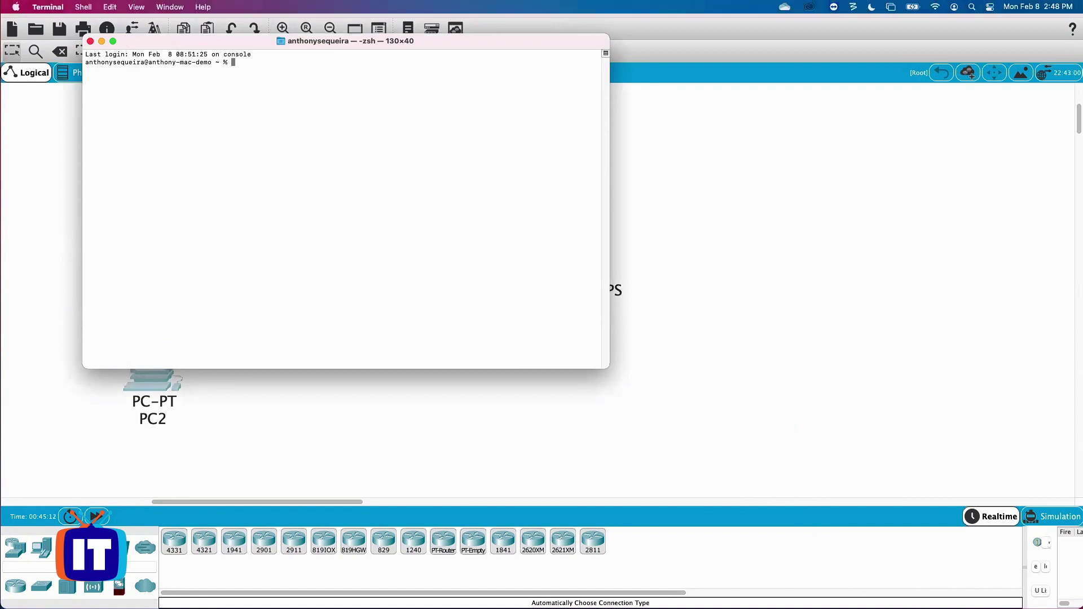
{"action": "left_click", "coordinate": [82, 8]}
{"action": "mouse_move", "coordinate": [111, 26]}
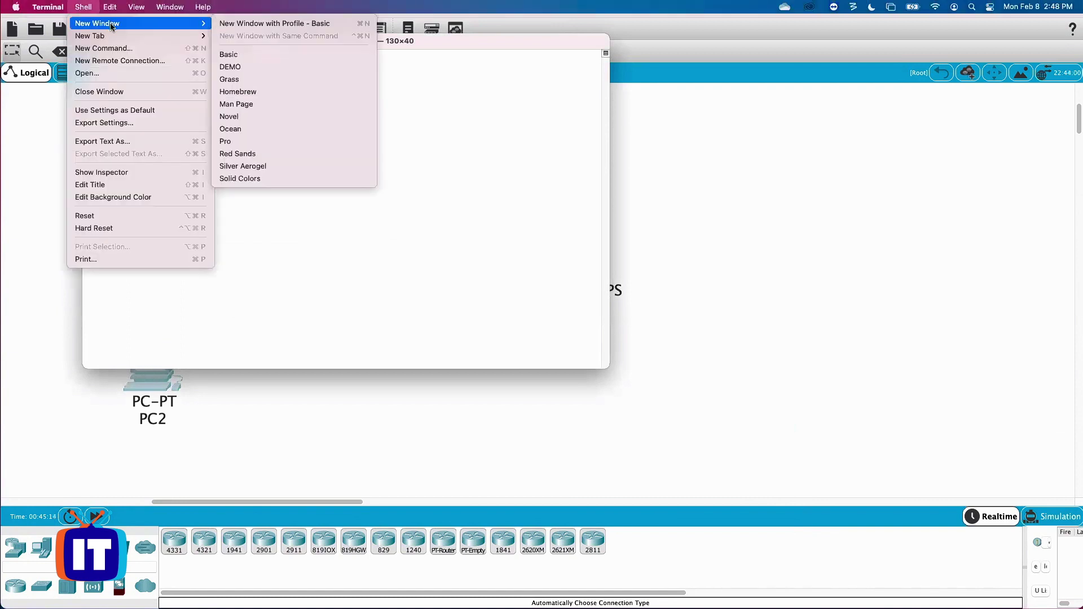
{"action": "left_click", "coordinate": [226, 54]}
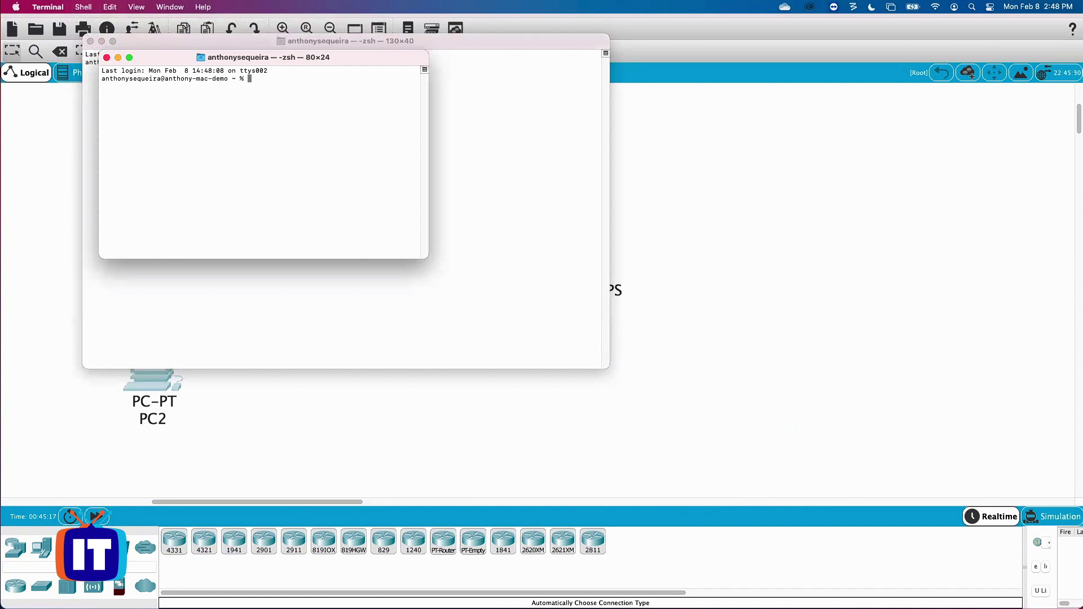
{"action": "left_click", "coordinate": [83, 8]}
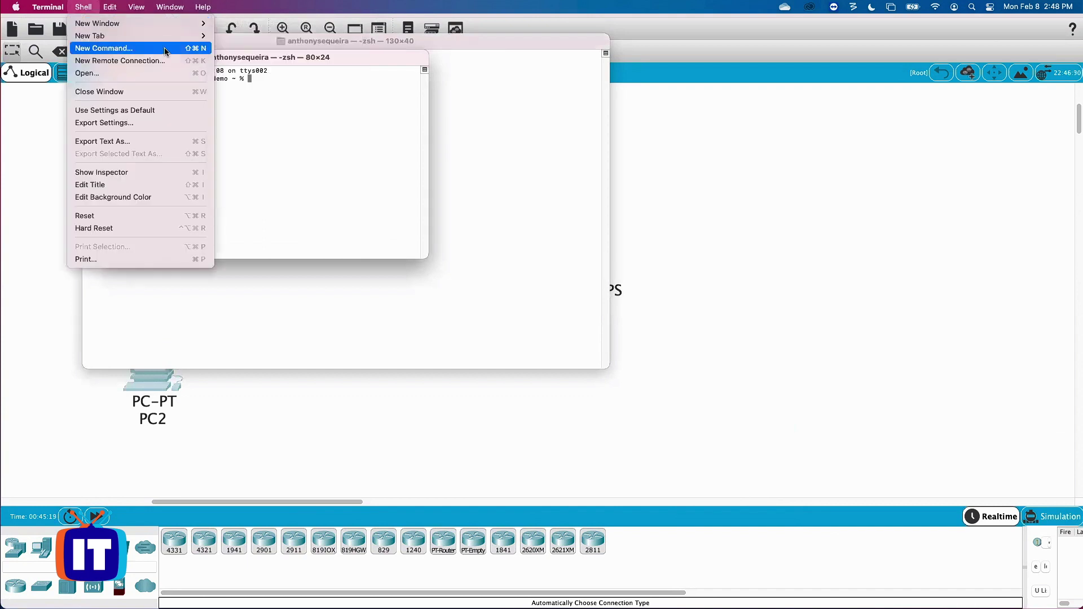
{"action": "mouse_move", "coordinate": [169, 36]}
{"action": "left_click", "coordinate": [244, 80]}
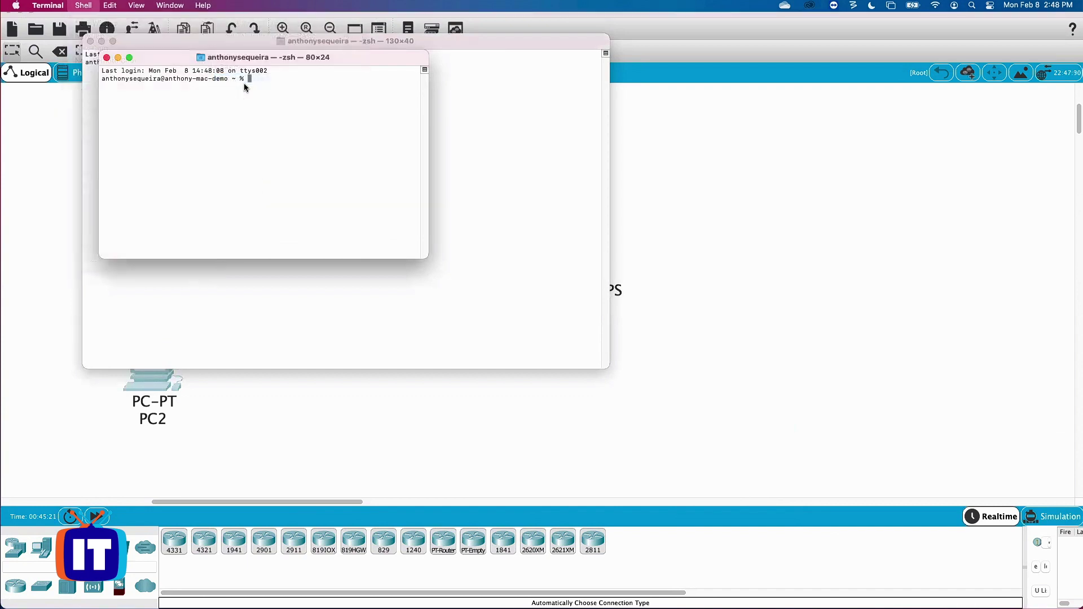
{"action": "left_click_drag", "start_coordinate": [449, 279], "coordinate": [1012, 487]}
Run ifconfig and highlight en0's ether address 78:31:c1:cc:84:52
{"action": "type", "text": "ifcn"}
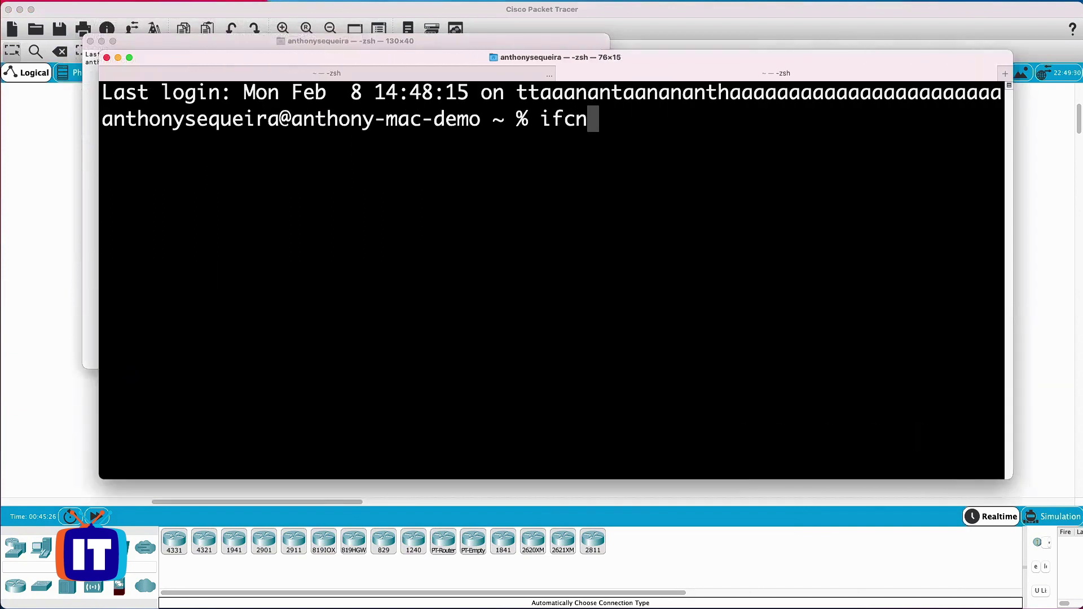
{"action": "key", "text": "BackSpace"}
{"action": "type", "text": "onfig"}
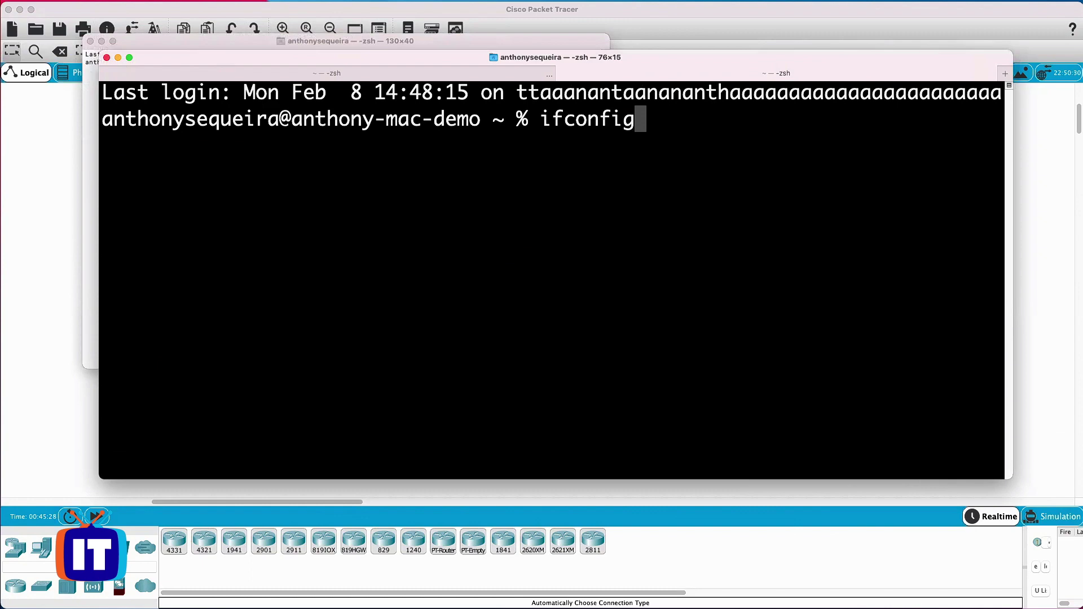
{"action": "key", "text": "Return"}
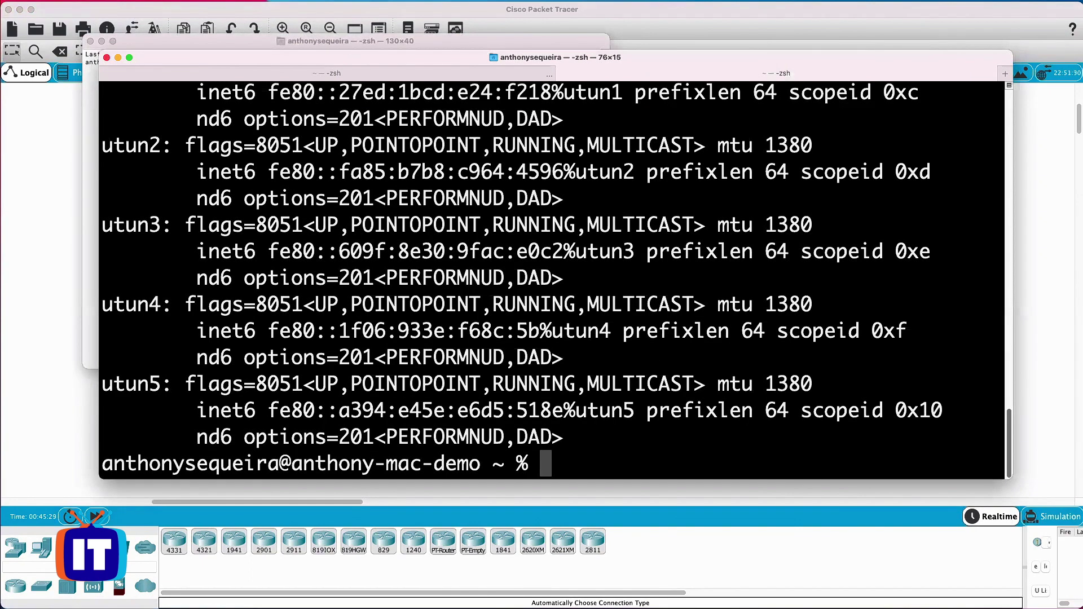
{"action": "scroll", "coordinate": [643, 341], "scroll_direction": "up", "scroll_amount": 10}
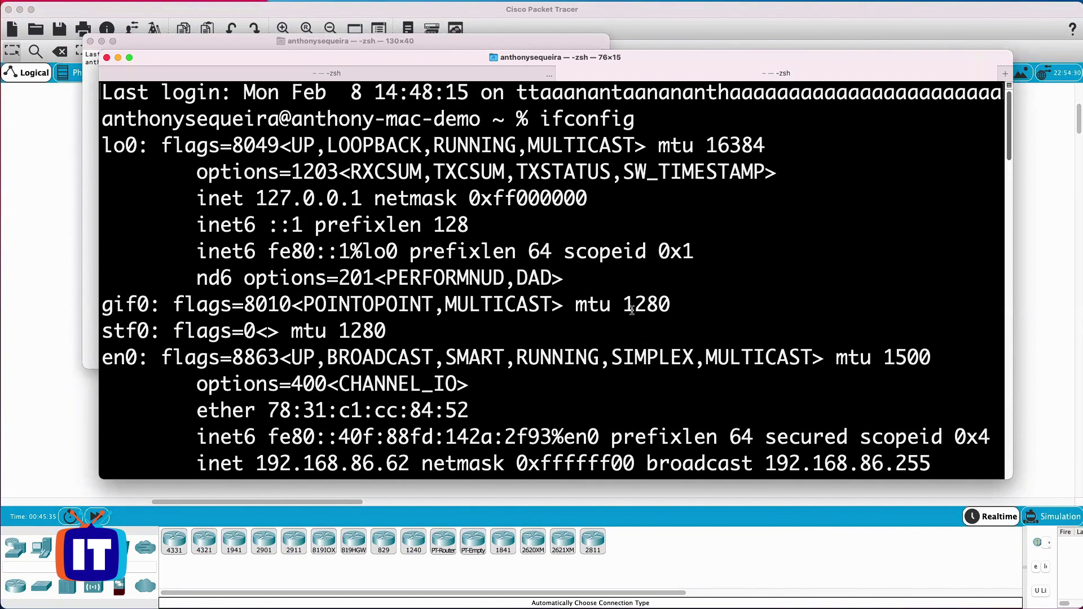
{"action": "scroll", "coordinate": [558, 293], "scroll_direction": "down", "scroll_amount": 4}
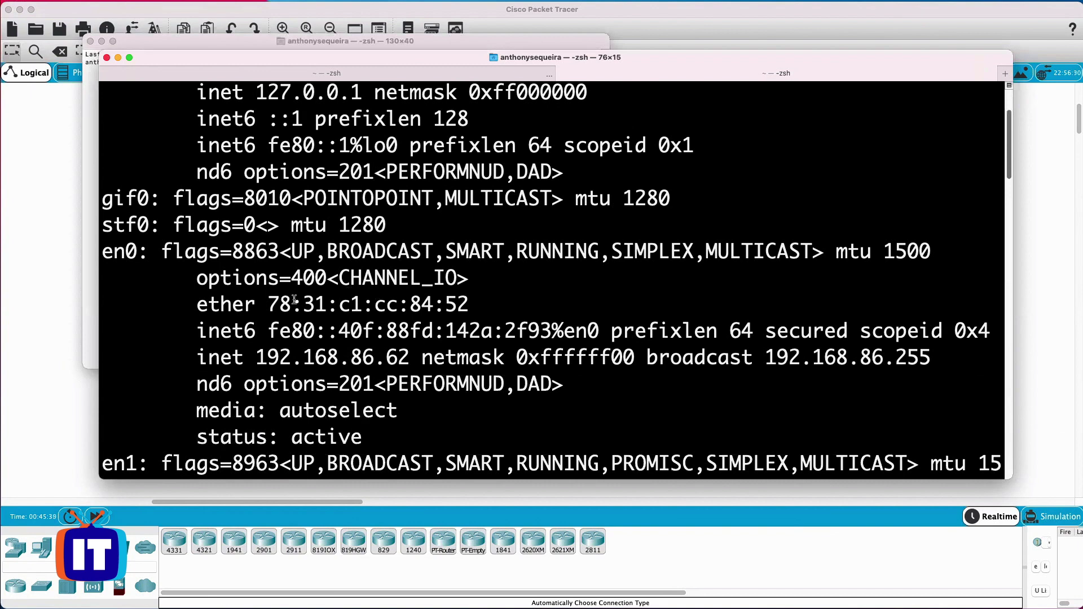
{"action": "left_click_drag", "start_coordinate": [270, 305], "coordinate": [472, 301]}
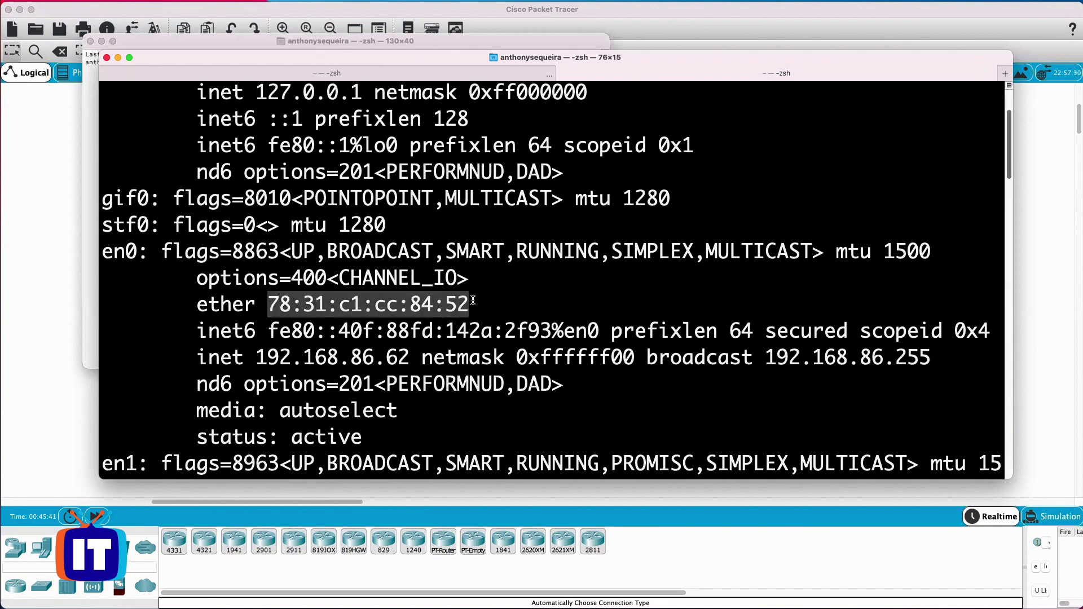